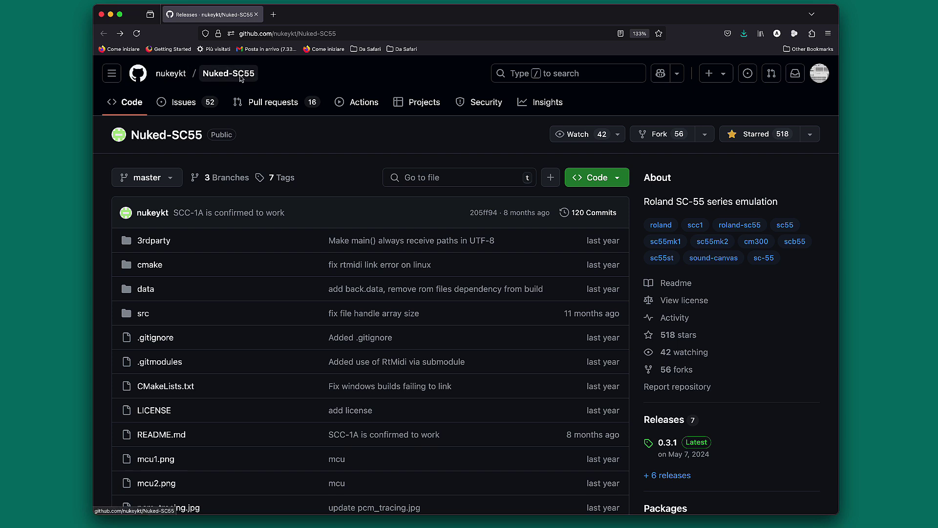
Step: Scroll the Nuked-SC55 README past the screenshots to the Install section listing rom1.bin and waverom1.bin
drag(644, 206, 780, 207)
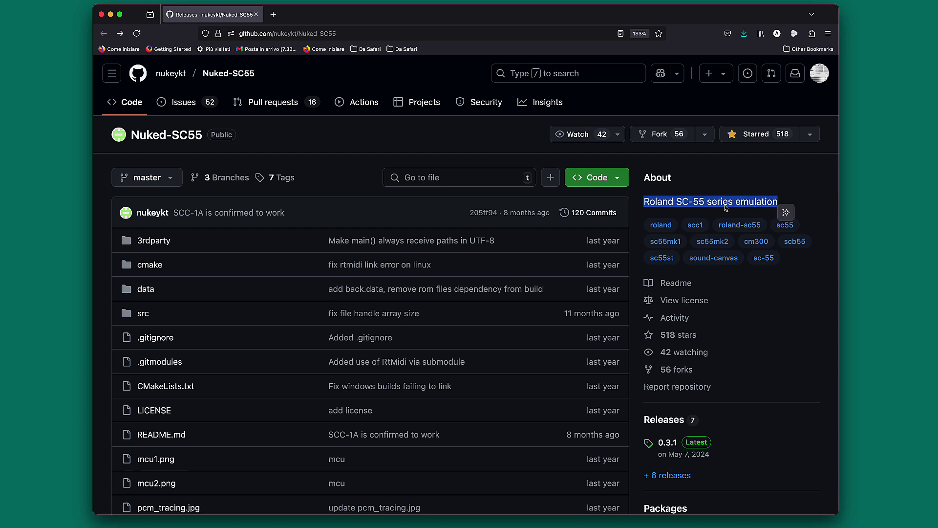
click(697, 206)
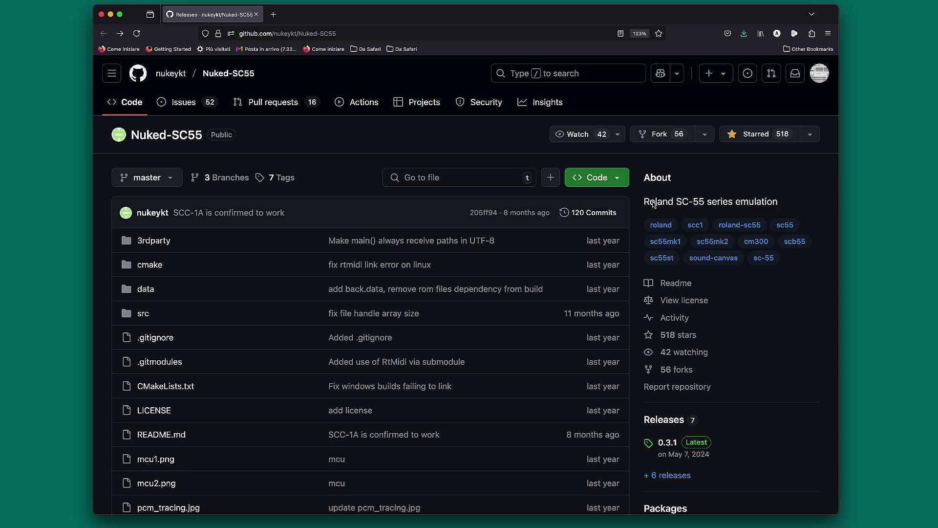
scroll(635, 227, down, 3)
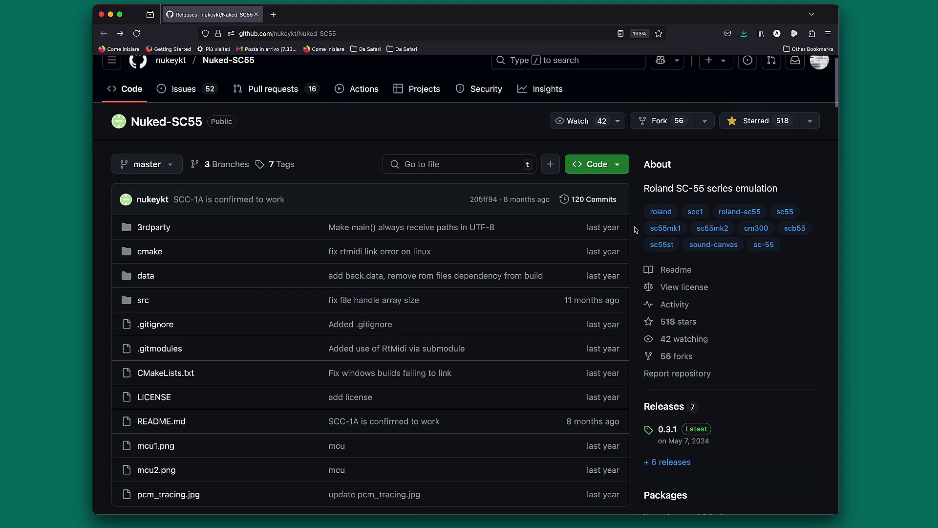
scroll(635, 230, down, 5)
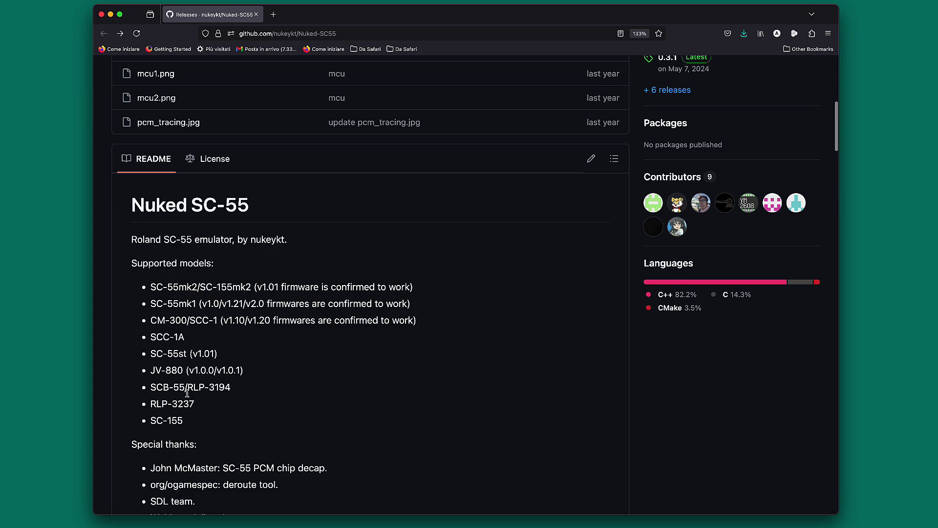
scroll(260, 320, down, 1)
scroll(259, 319, down, 6)
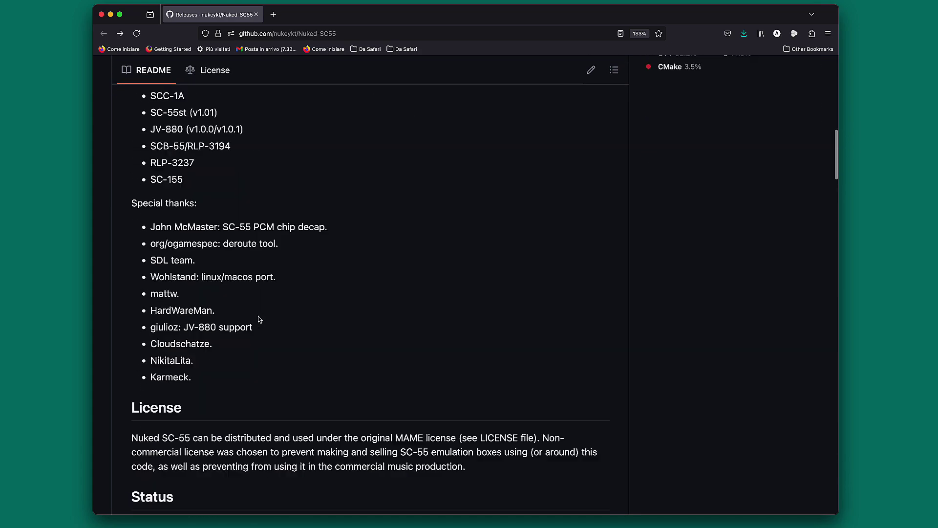
scroll(259, 319, down, 2)
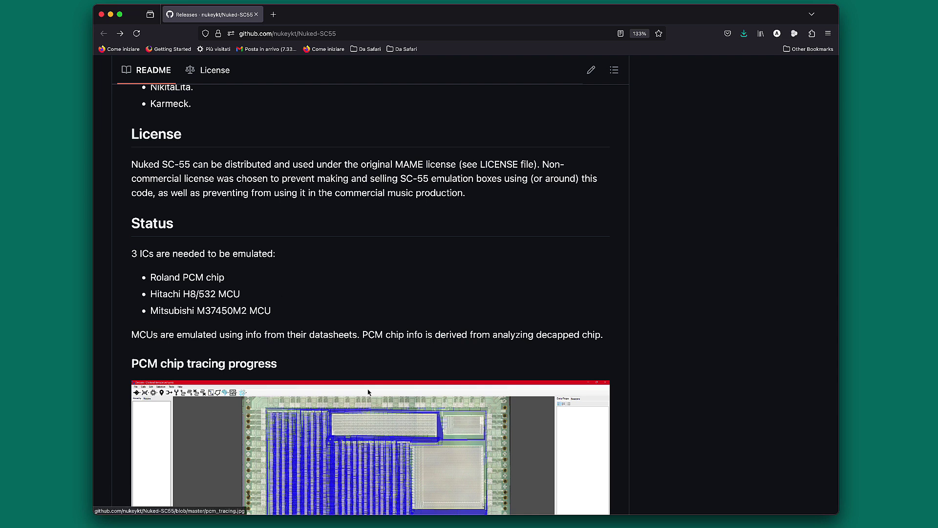
scroll(377, 393, down, 5)
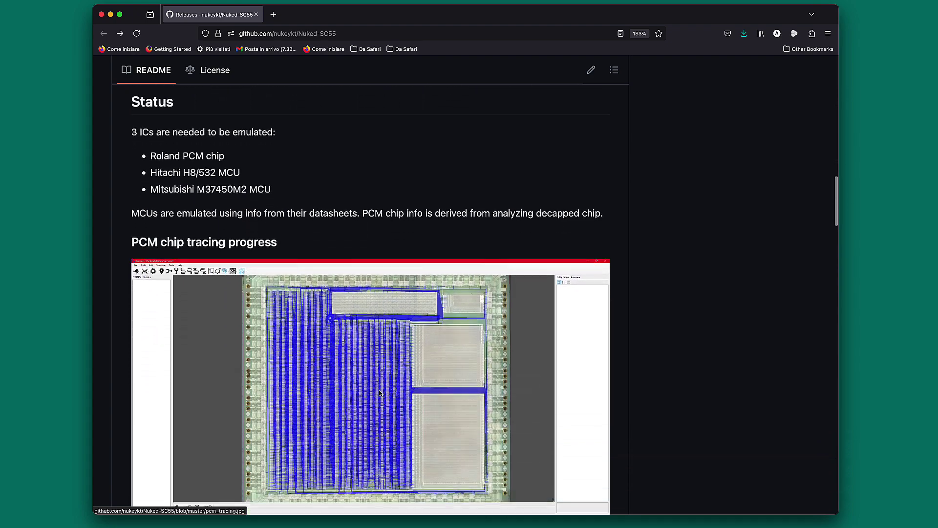
scroll(381, 393, down, 4)
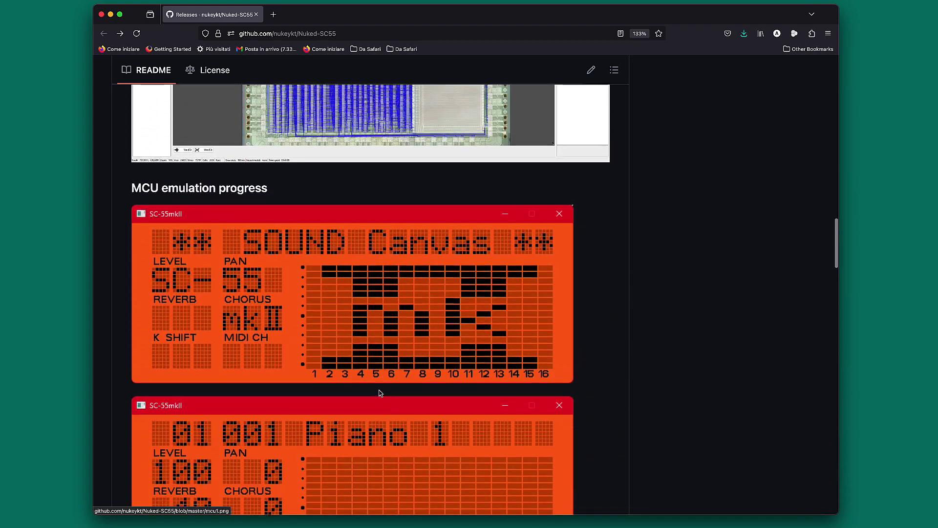
scroll(381, 393, down, 6)
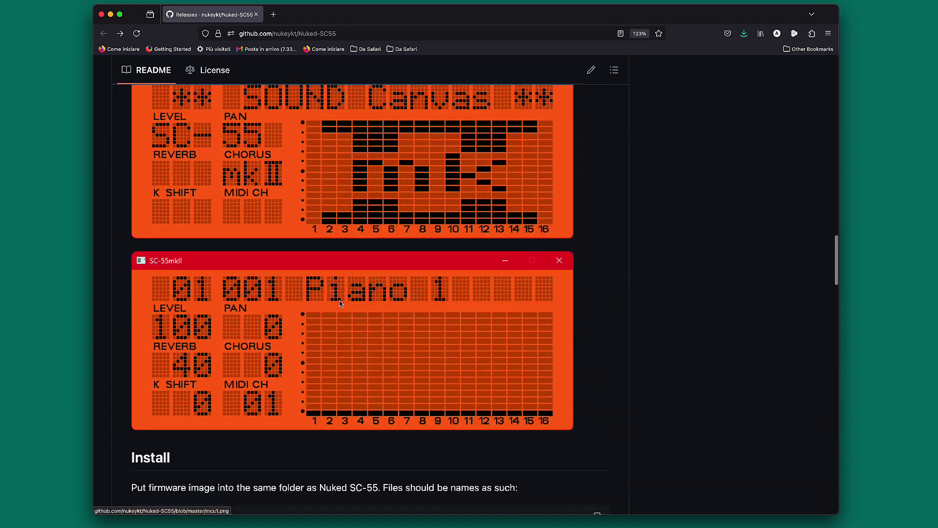
scroll(341, 304, down, 3)
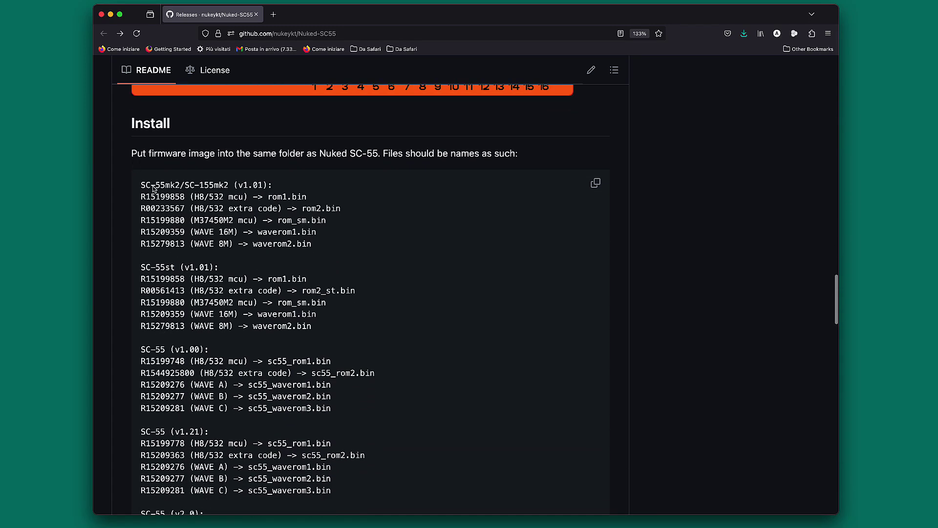
drag(141, 186, 347, 492)
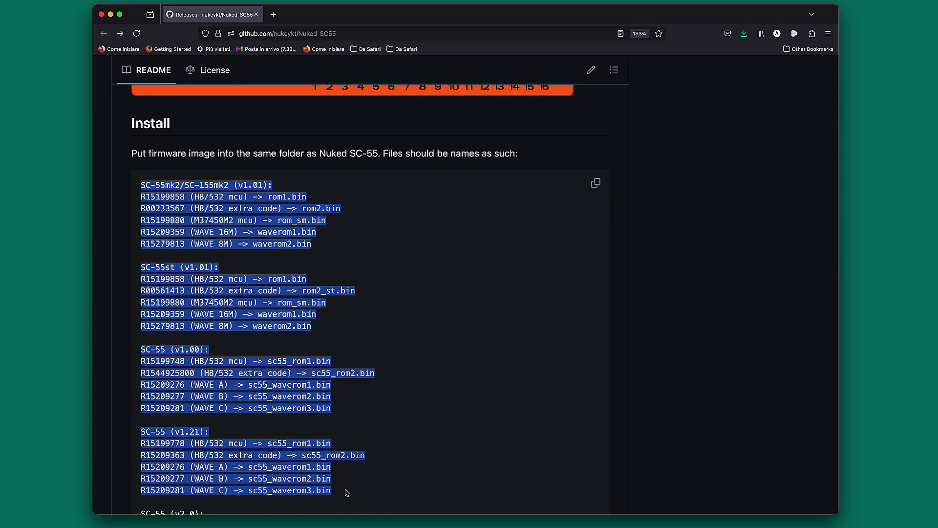
scroll(367, 253, down, 2)
scroll(367, 254, down, 4)
drag(141, 332, 346, 499)
scroll(365, 489, down, 8)
scroll(369, 237, down, 6)
scroll(374, 287, down, 9)
scroll(374, 287, down, 5)
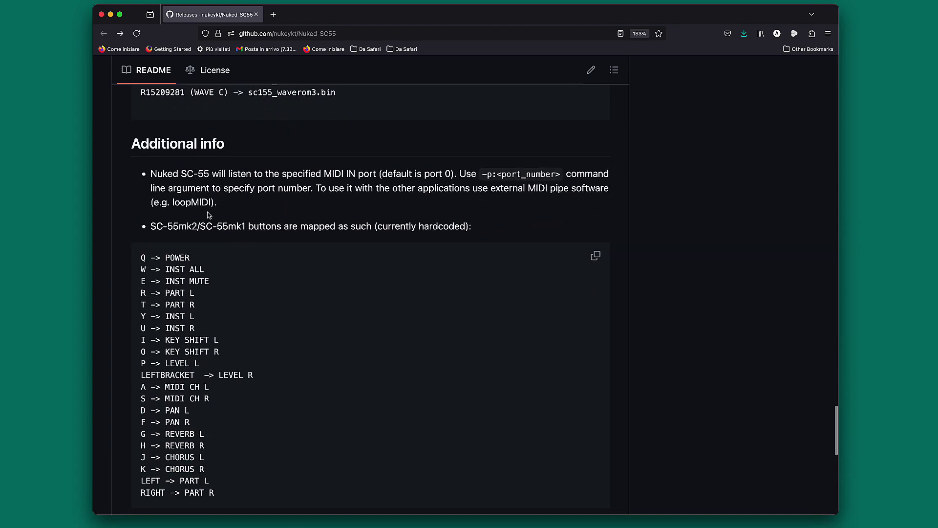
drag(133, 148, 229, 151)
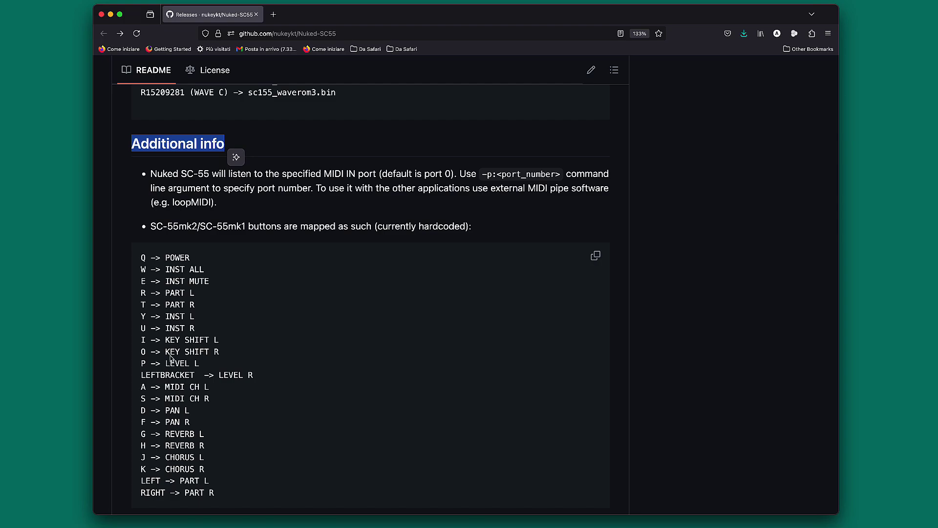
scroll(152, 387, down, 3)
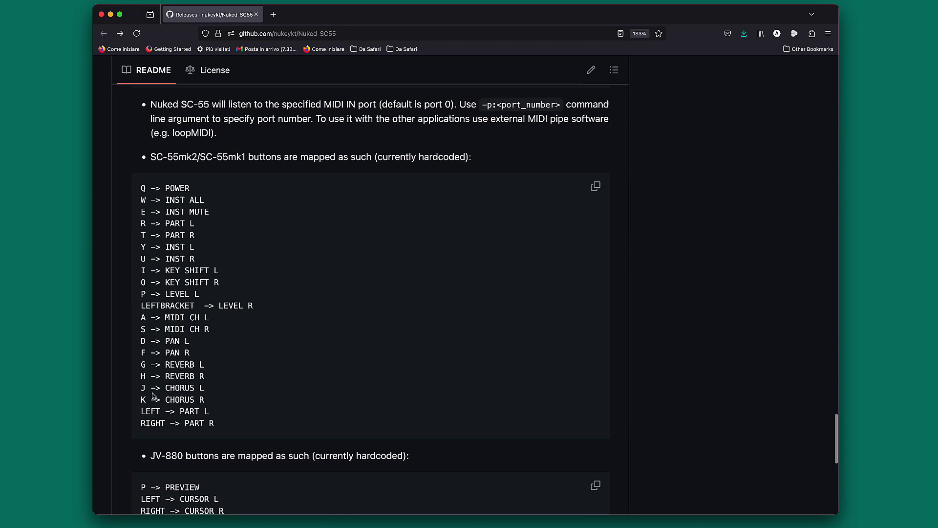
scroll(233, 321, up, 20)
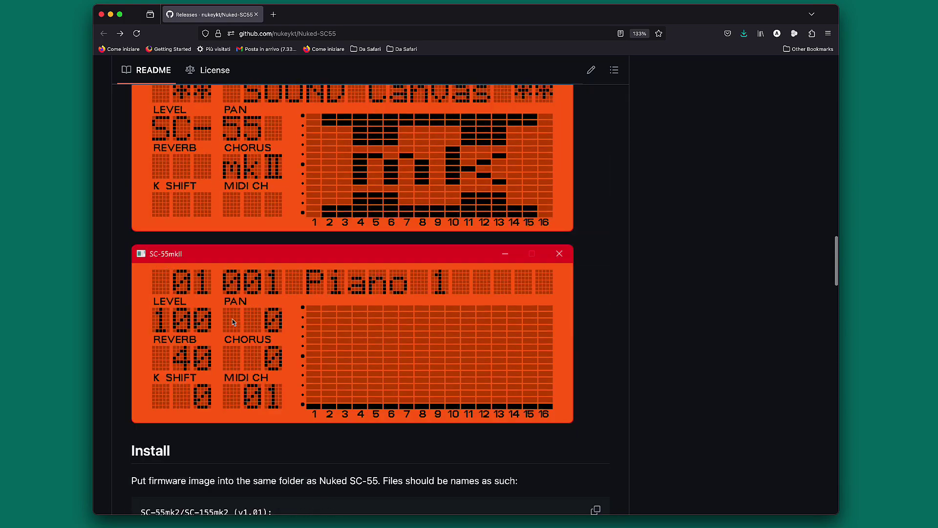
scroll(232, 320, up, 15)
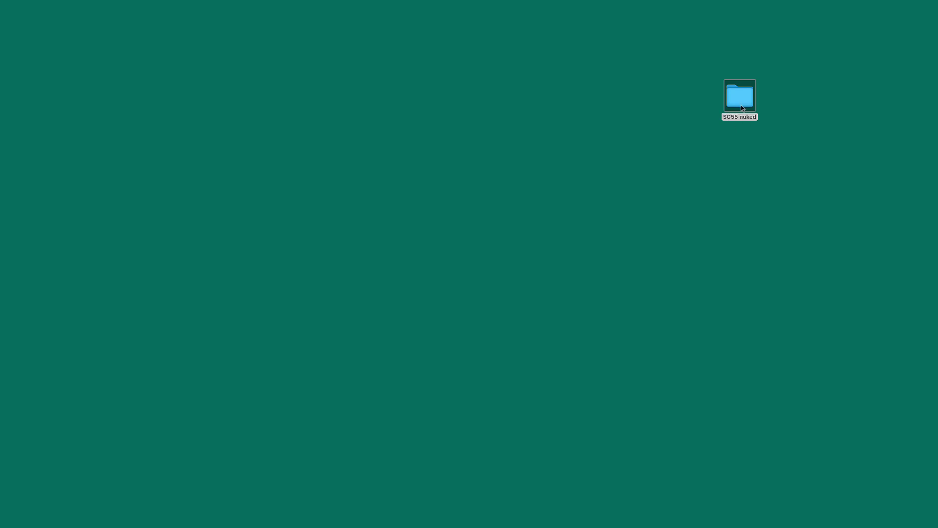
Step: Open a Terminal at the SC55 nuked folder via Services, move it up-left and enlarge its text
right_click(742, 103)
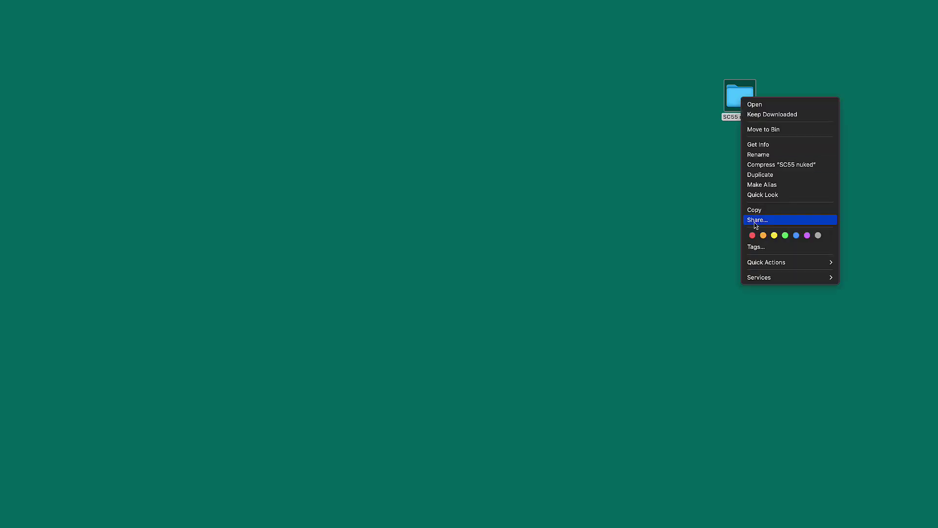
mouse_move(761, 278)
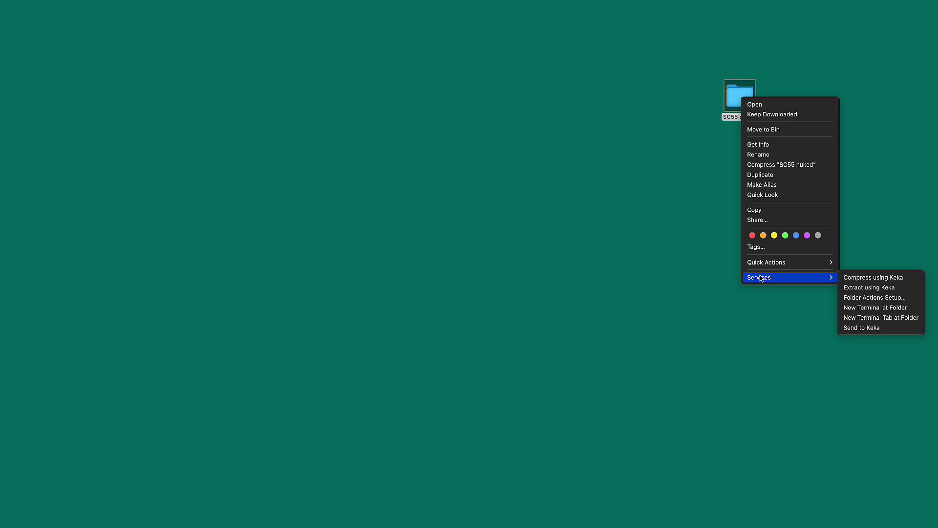
click(877, 308)
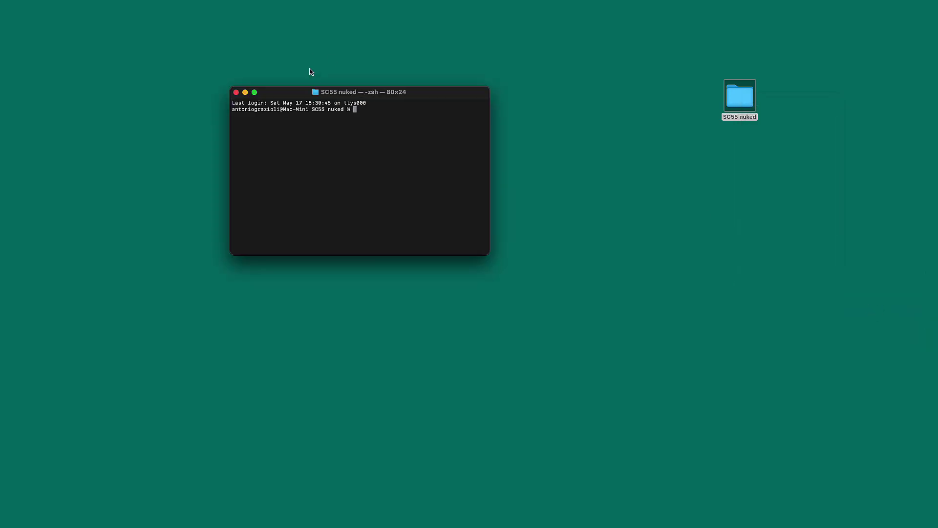
drag(325, 91, 261, 64)
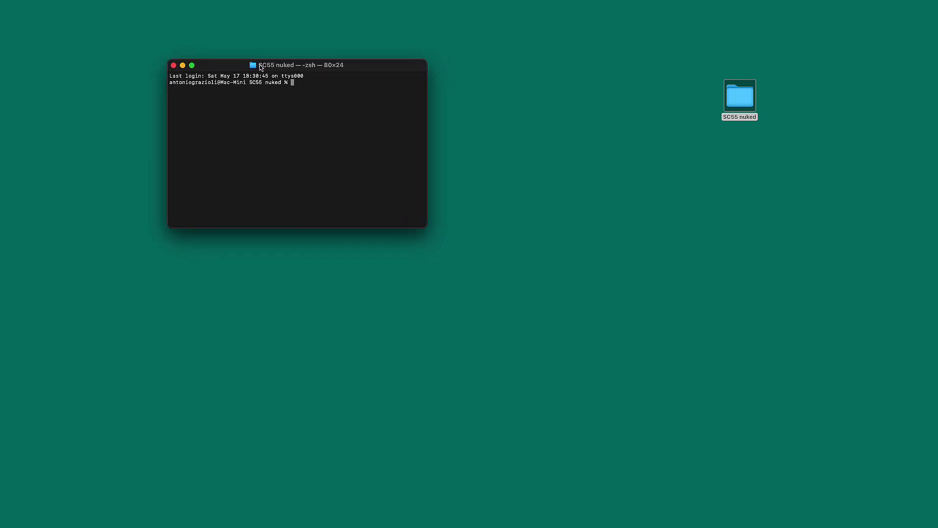
key(super+equal)
key(super+equal)
key(super+equal)
key(super+equal)
key(super+equal)
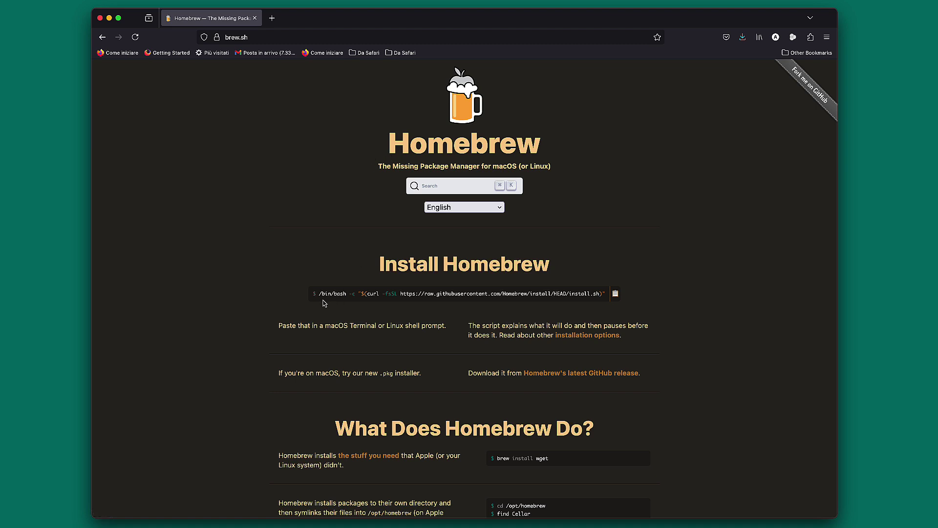
Step: Copy the brew.sh install command, minimize Firefox and bring the Terminal window forward
click(615, 294)
click(109, 18)
click(405, 101)
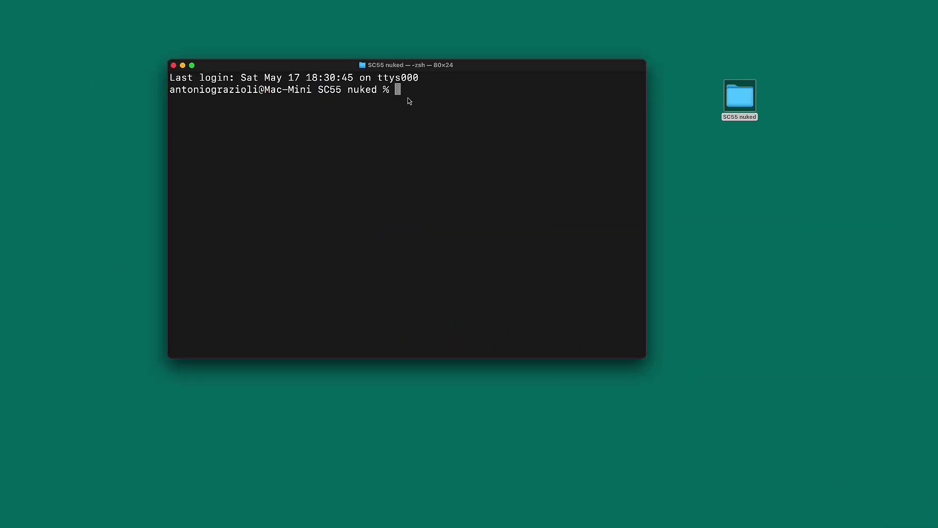
Step: Paste and run the Homebrew install command, entering the account password until 'Installation successful!' appears
key(super+v)
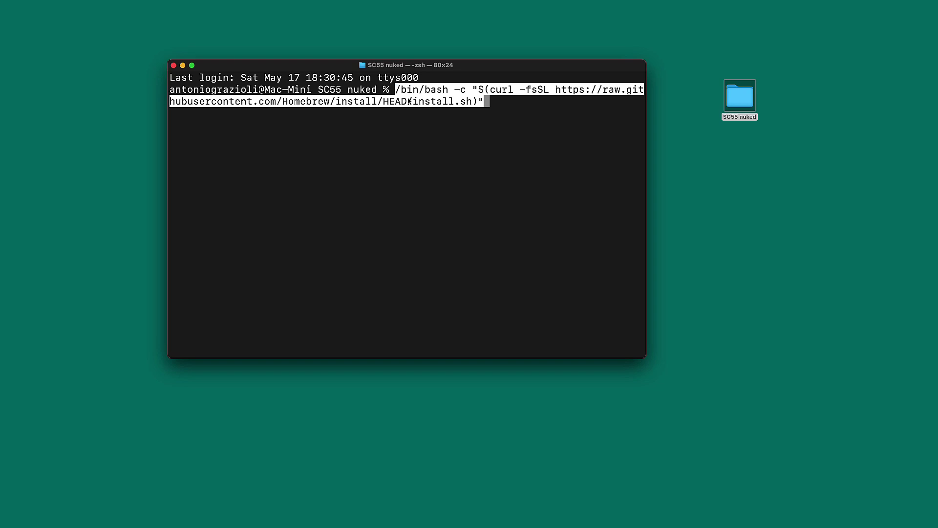
key(Return)
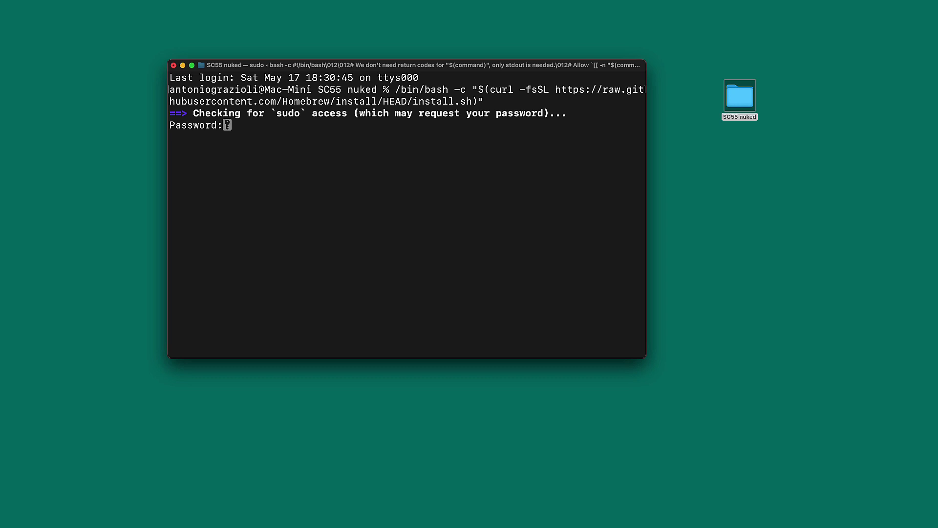
key(Return)
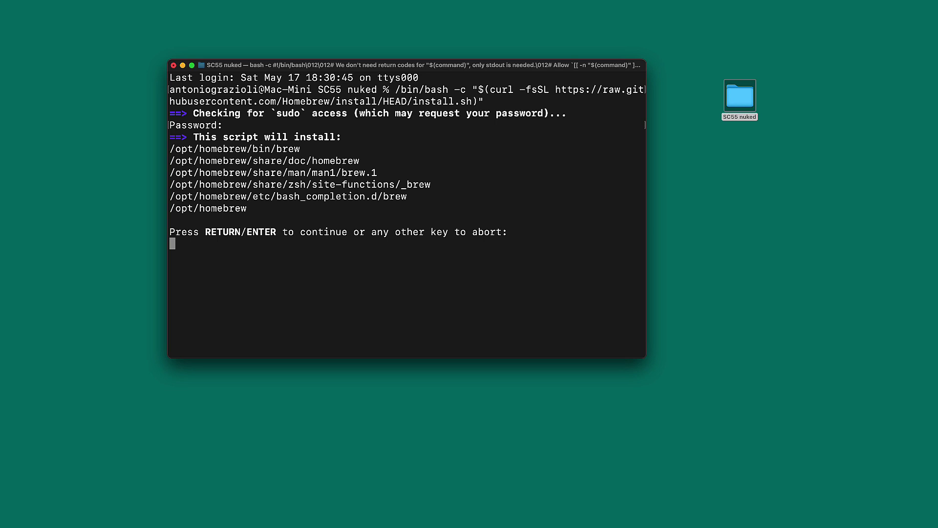
key(Return)
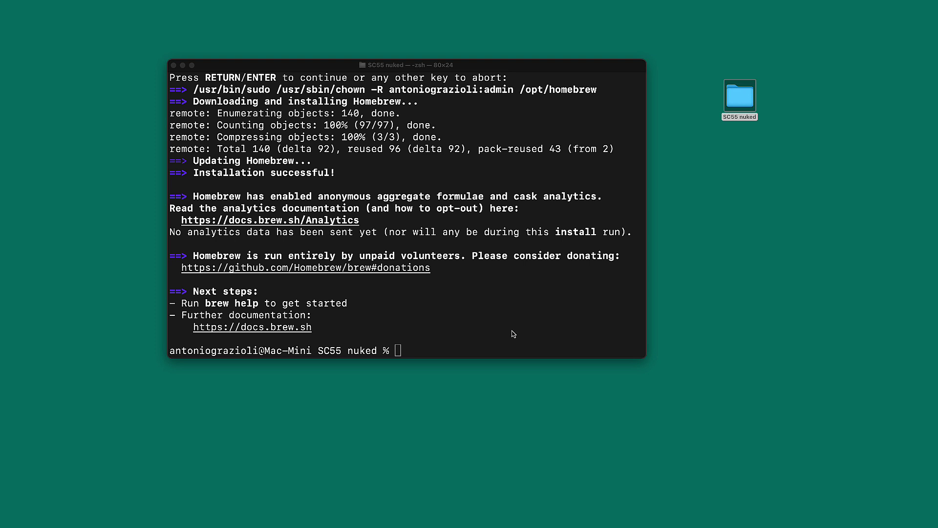
click(499, 345)
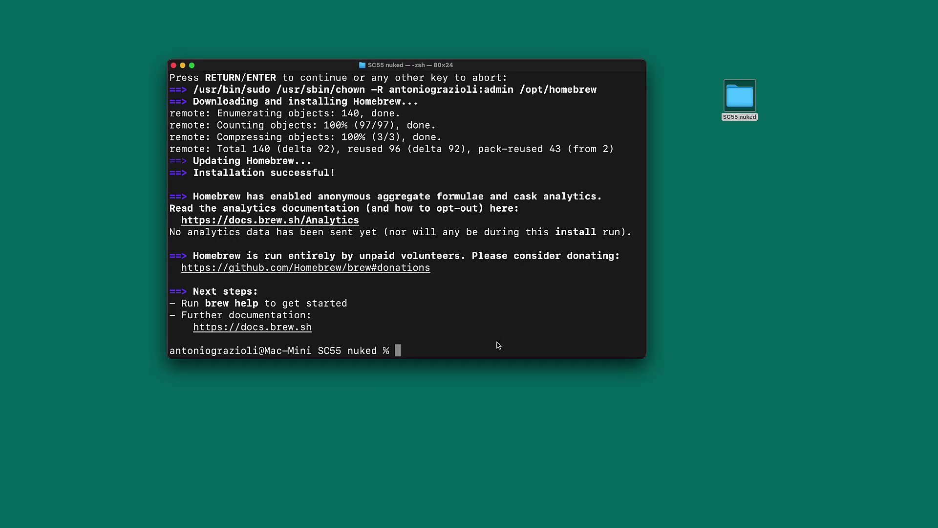
Step: Install git, cmake, sdl2 and rtmidi with the pasted brew install commands
key(super+v)
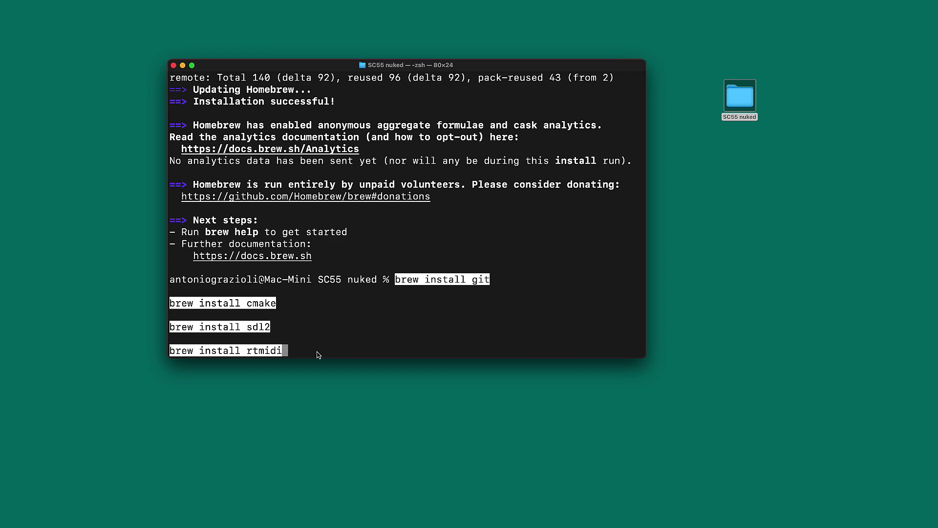
key(Return)
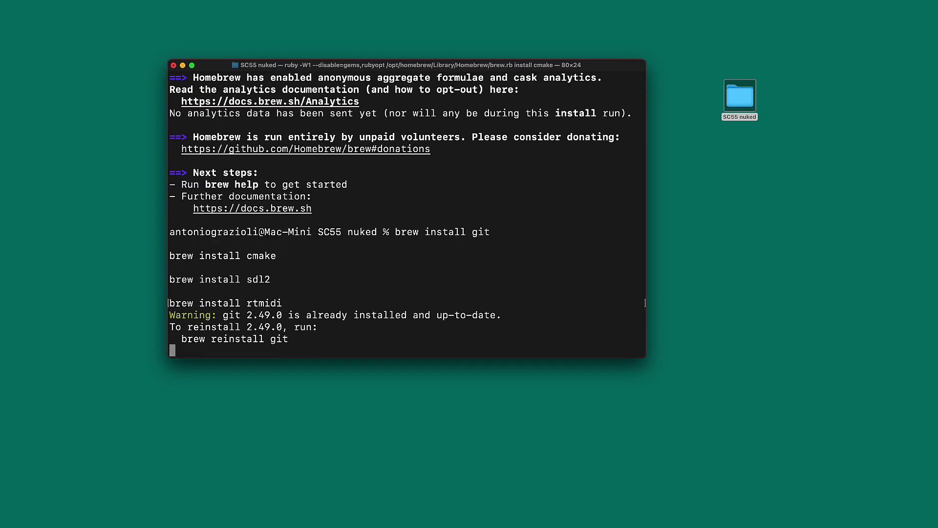
click(589, 367)
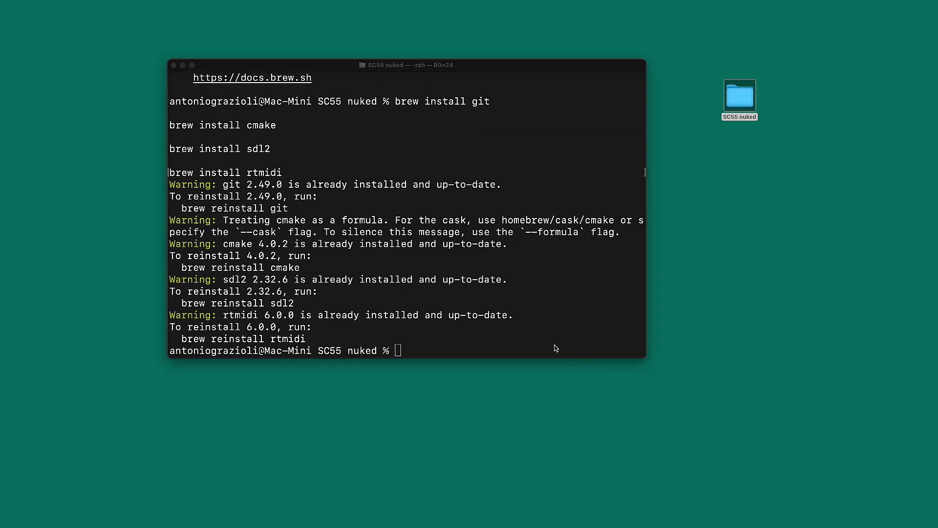
click(531, 353)
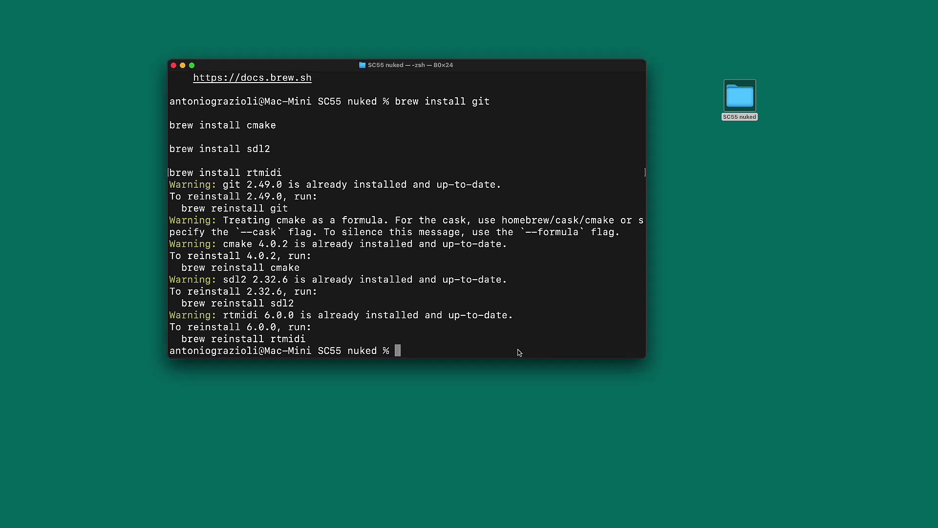
key(super+v)
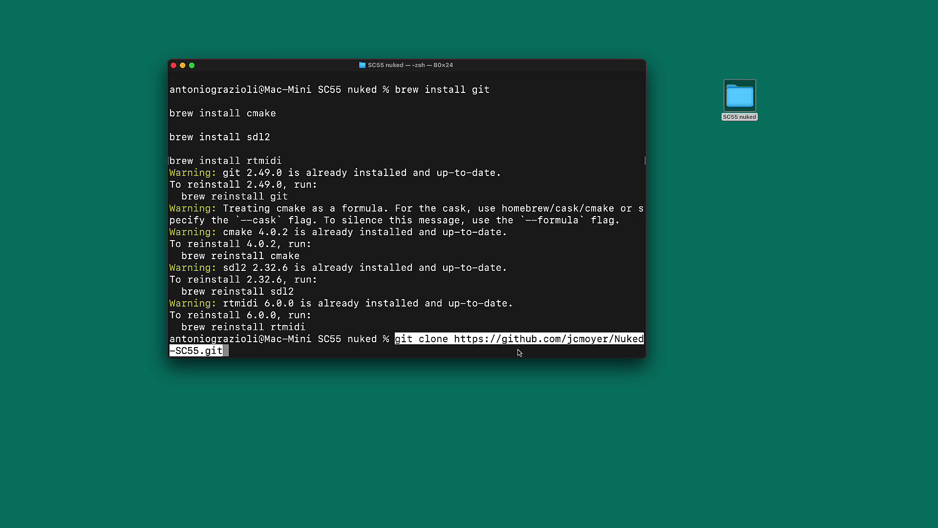
key(Return)
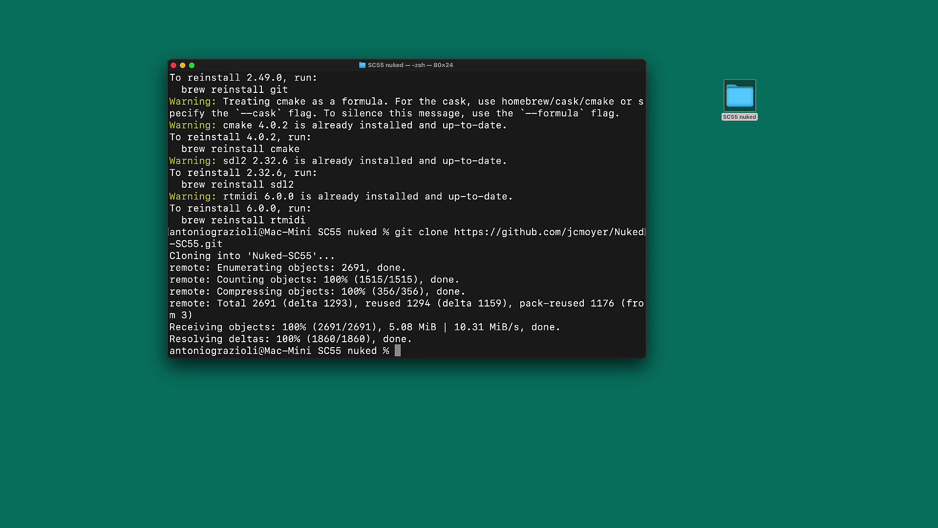
click(743, 103)
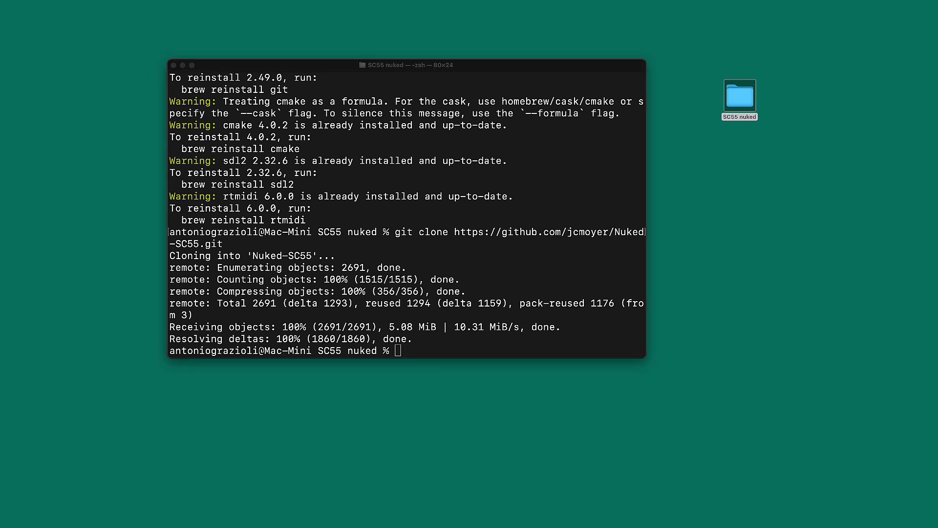
key(super+o)
drag(496, 161, 563, 270)
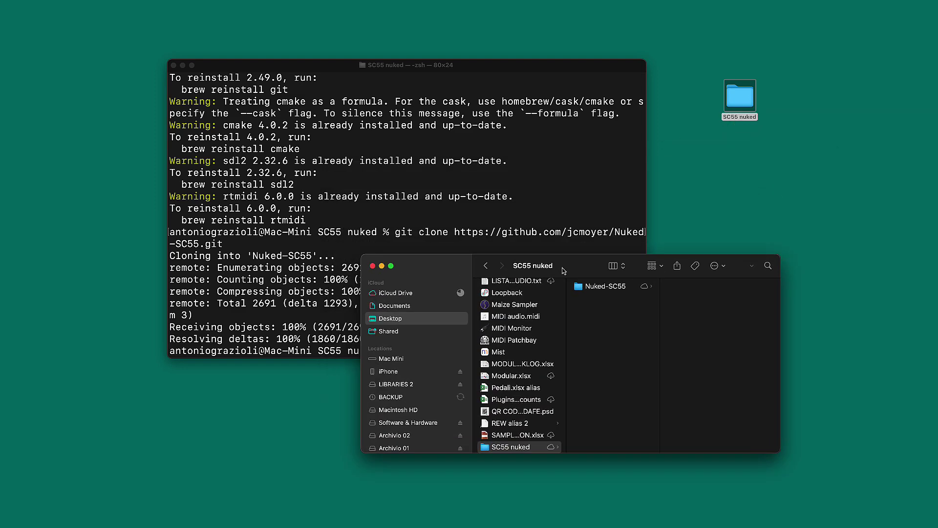
click(605, 289)
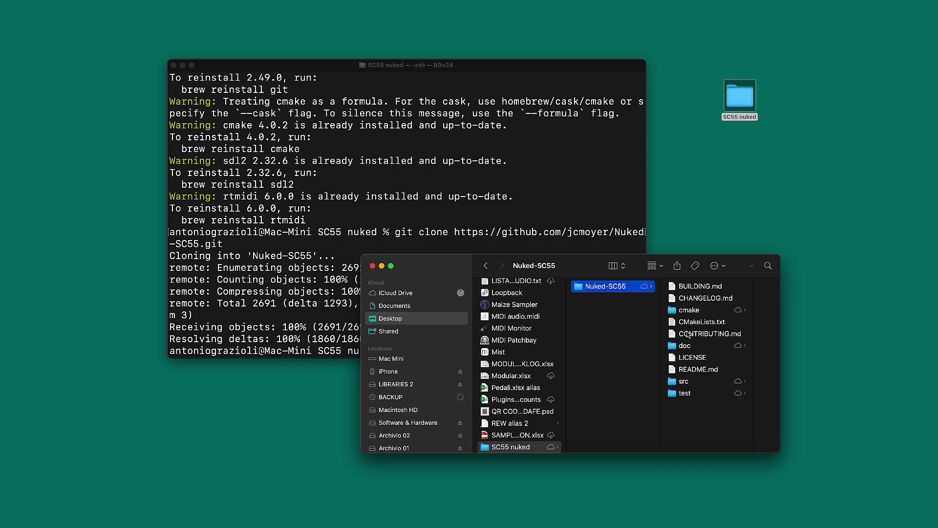
click(382, 266)
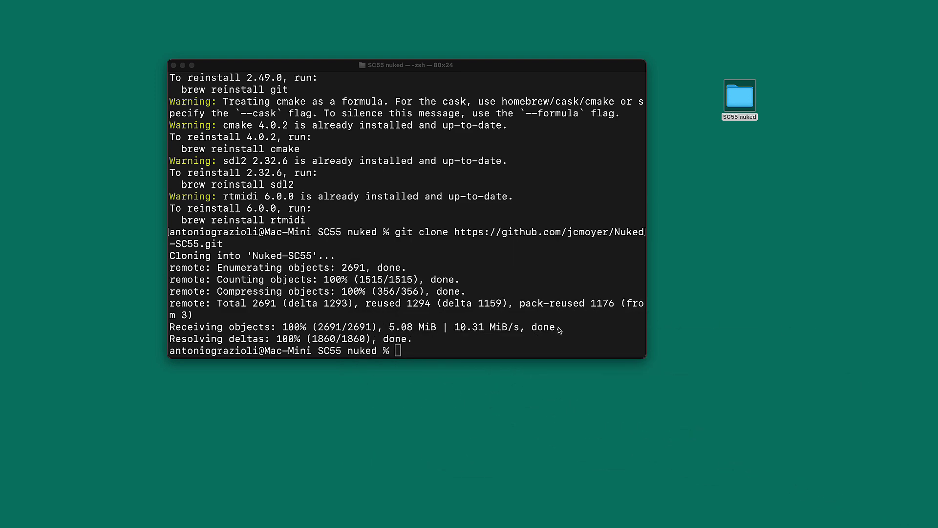
Step: Change into the cloned repository with cd Nuked-SC55
click(461, 351)
key(super+v)
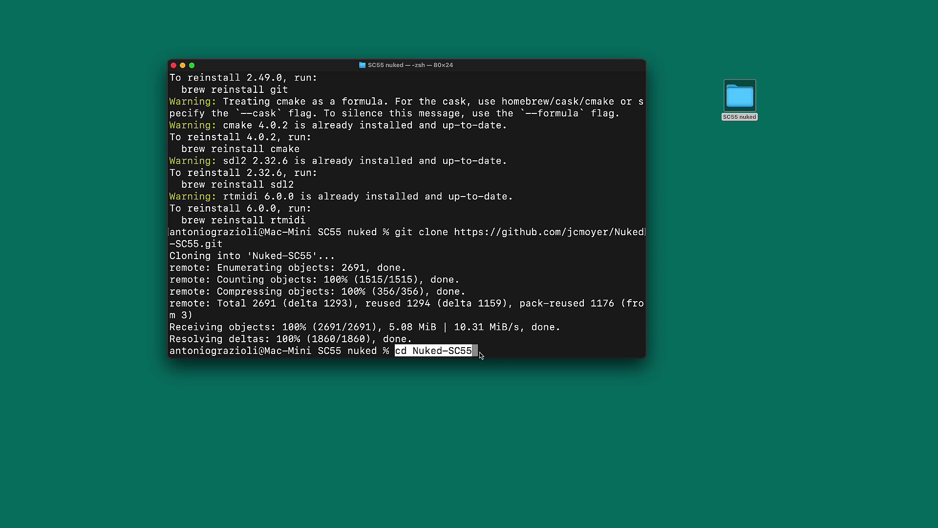
key(Return)
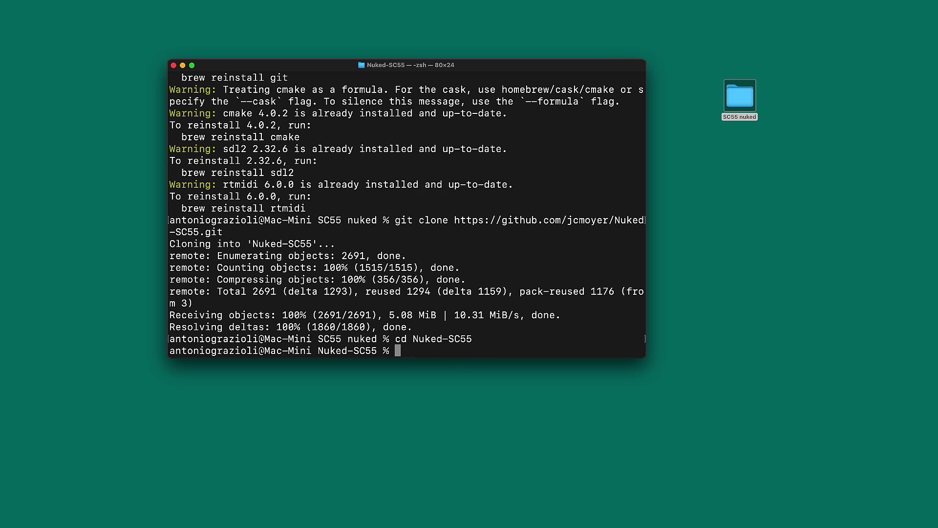
key(super+Tab)
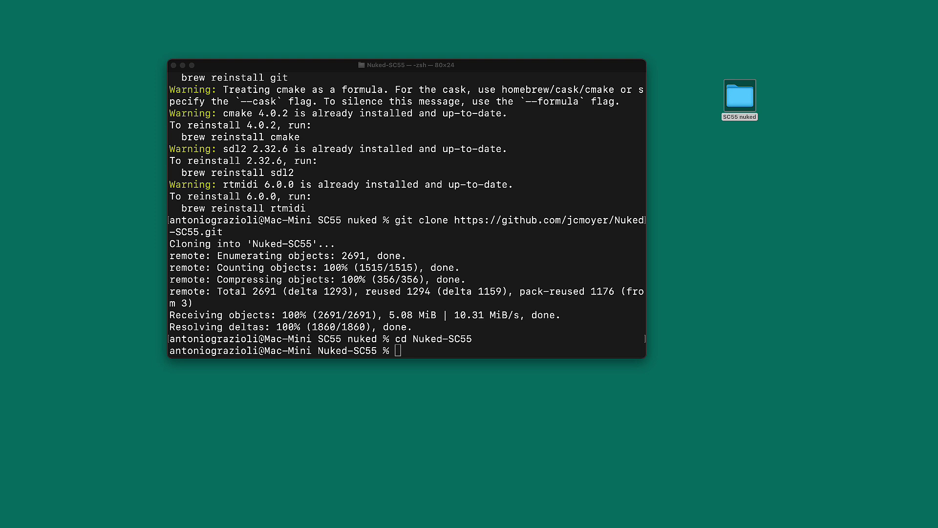
Step: Create the build folder with mkdir build and enter it with cd build
click(480, 347)
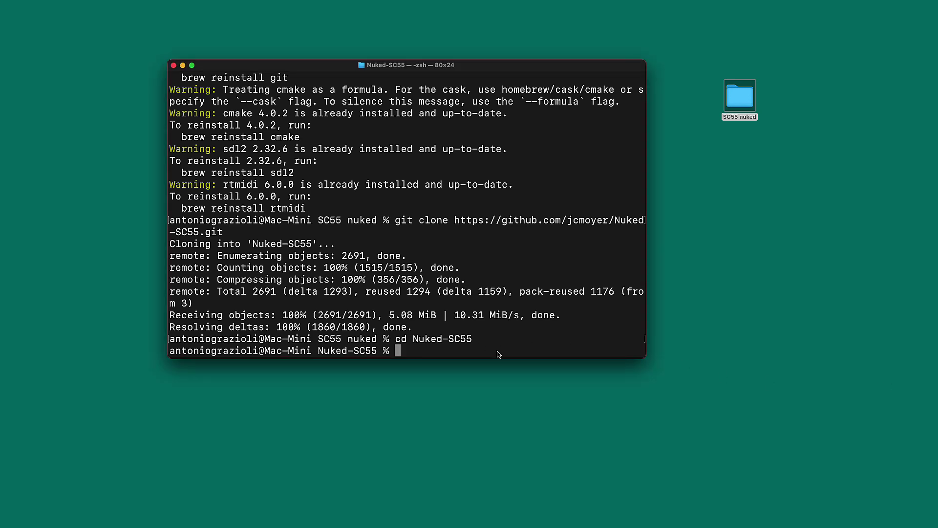
key(super+v)
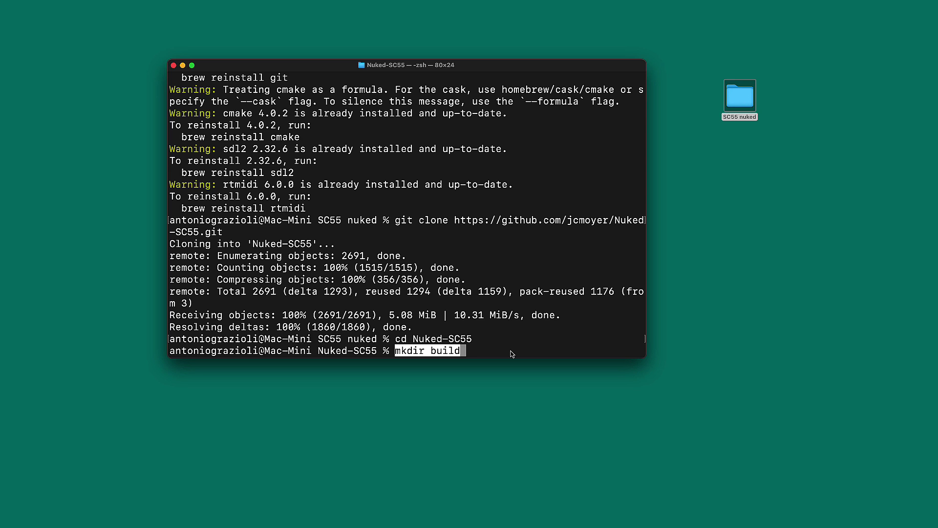
key(Return)
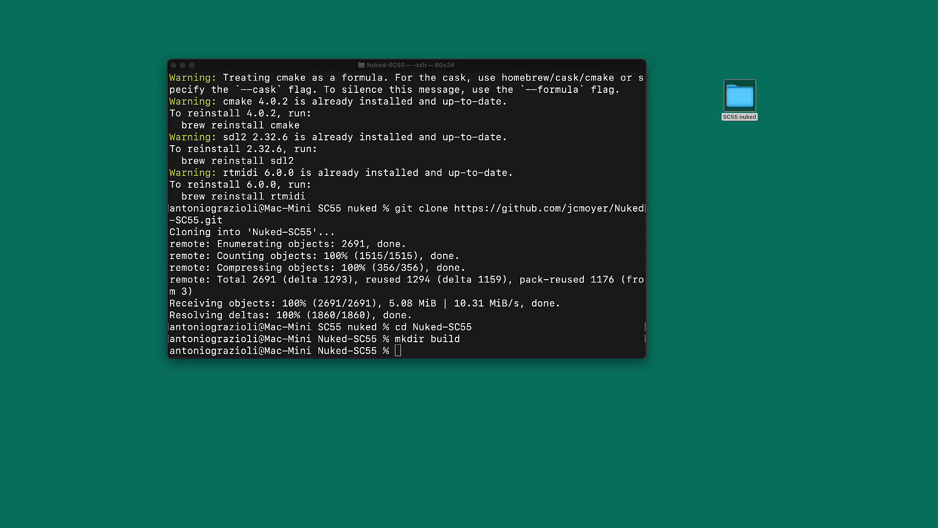
click(424, 349)
key(super+v)
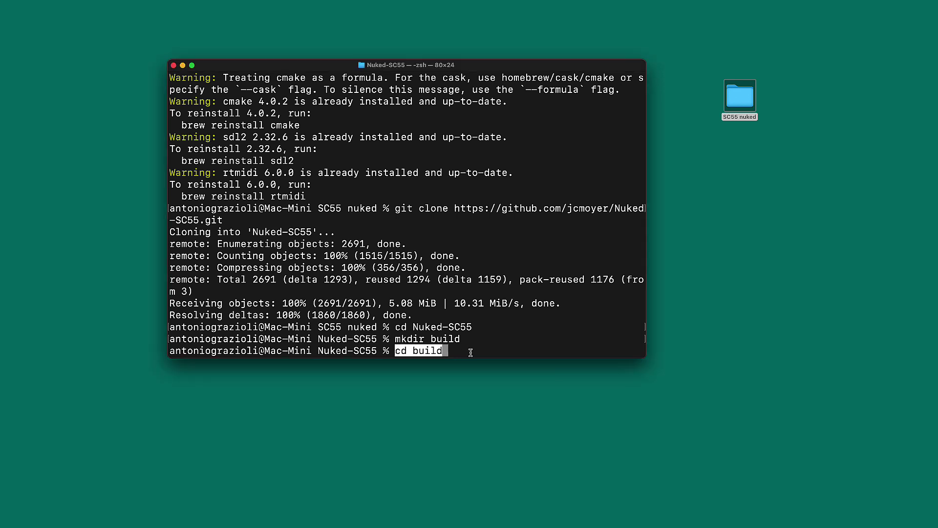
key(Return)
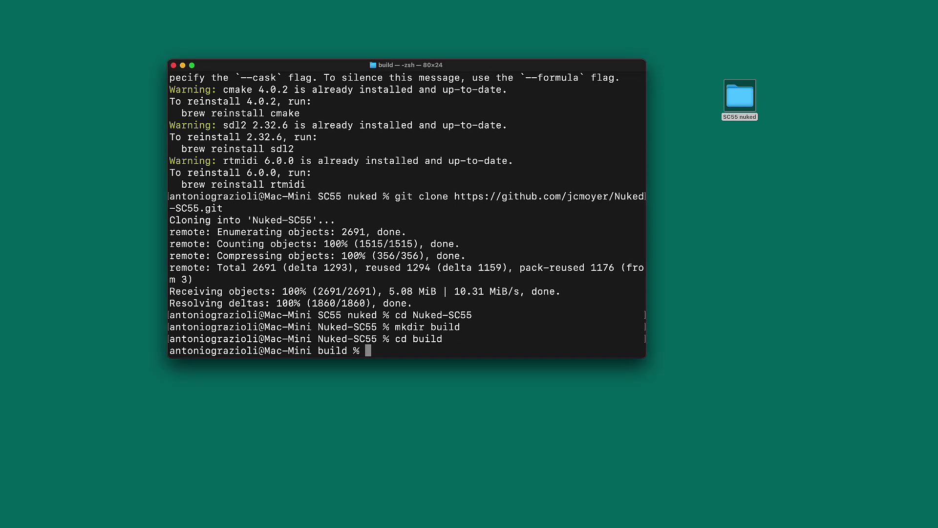
drag(317, 352, 349, 352)
click(379, 352)
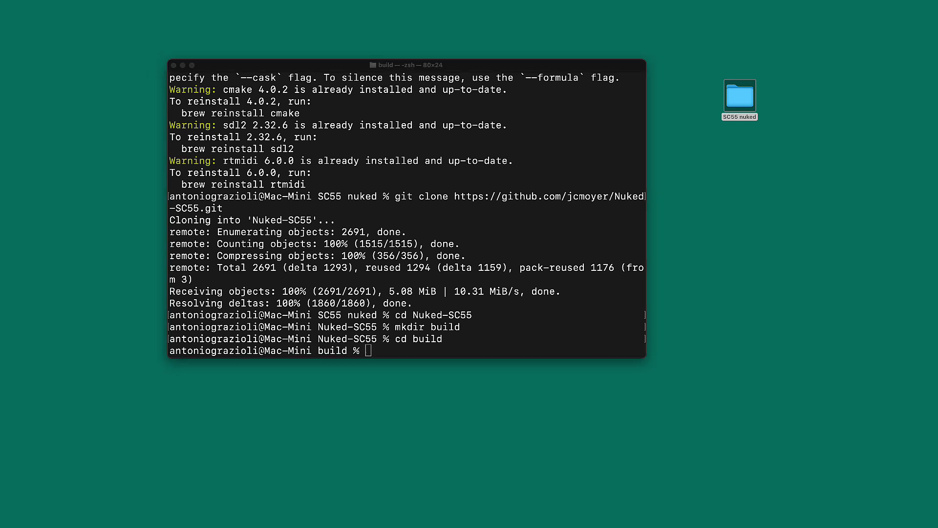
Step: Configure the project with cmake -DCMAKE_BUILD_TYPE=Release .. in the build folder
click(470, 351)
text(cmake -DCMAKE_BUILD_TYPE=Release ..)
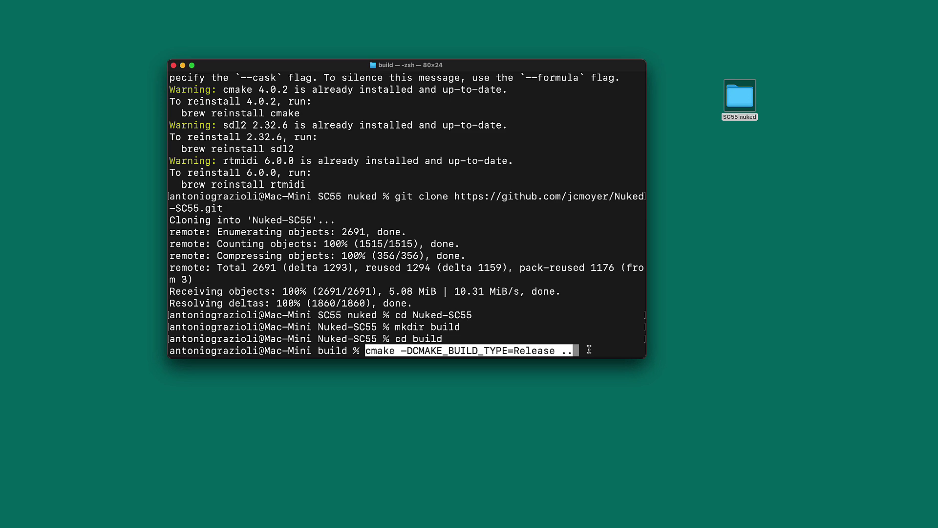
key(Return)
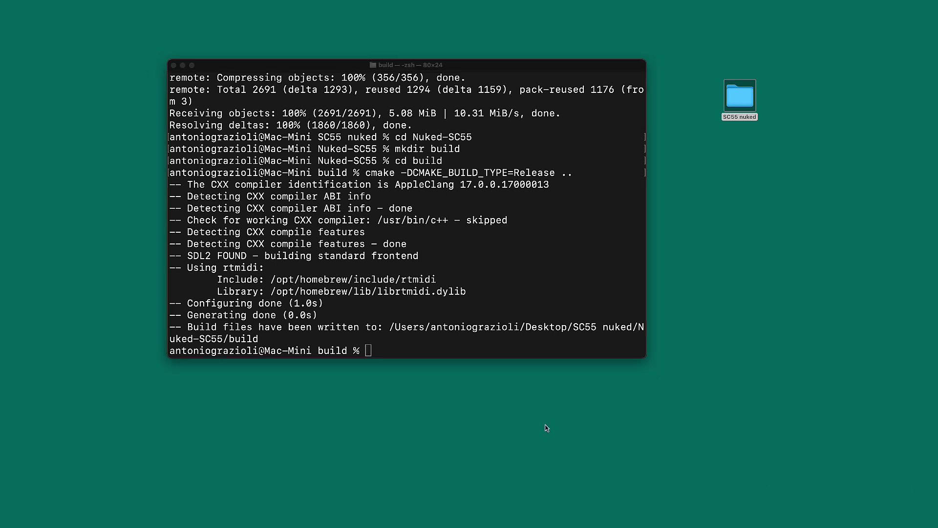
Step: Compile with cmake --build . to produce nuked-sc55 and nuked-sc55-render
click(462, 356)
text(cmake --build .)
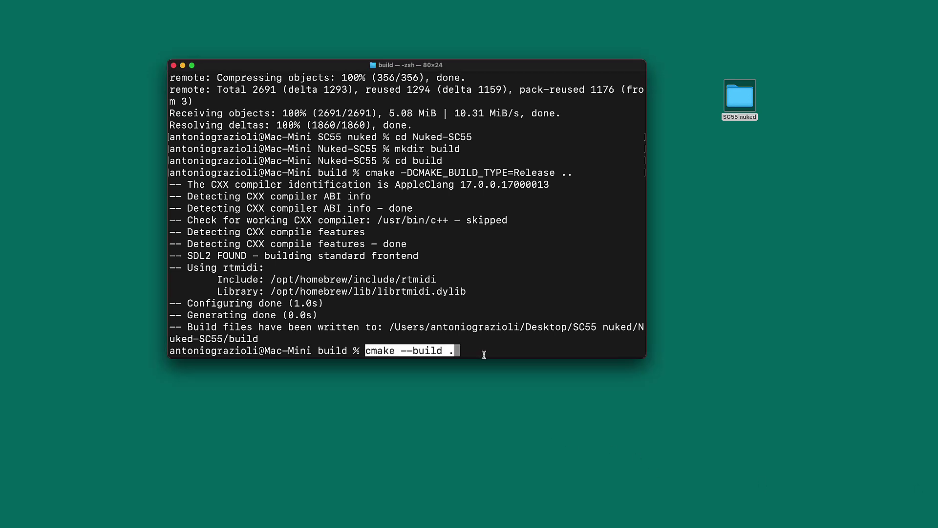
key(Return)
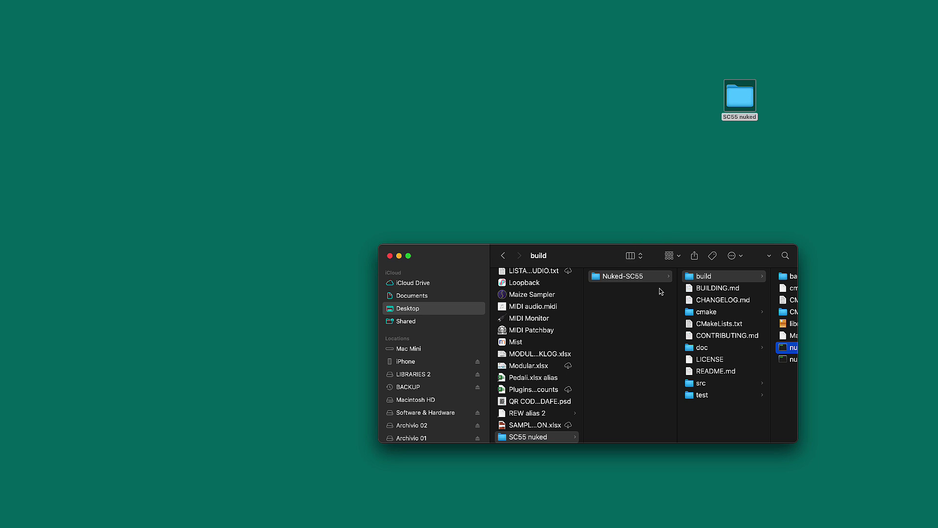
Step: Go to Nuked-SC55/build in Finder and double-click nuked-sc55, which fails on missing ROMs
click(529, 438)
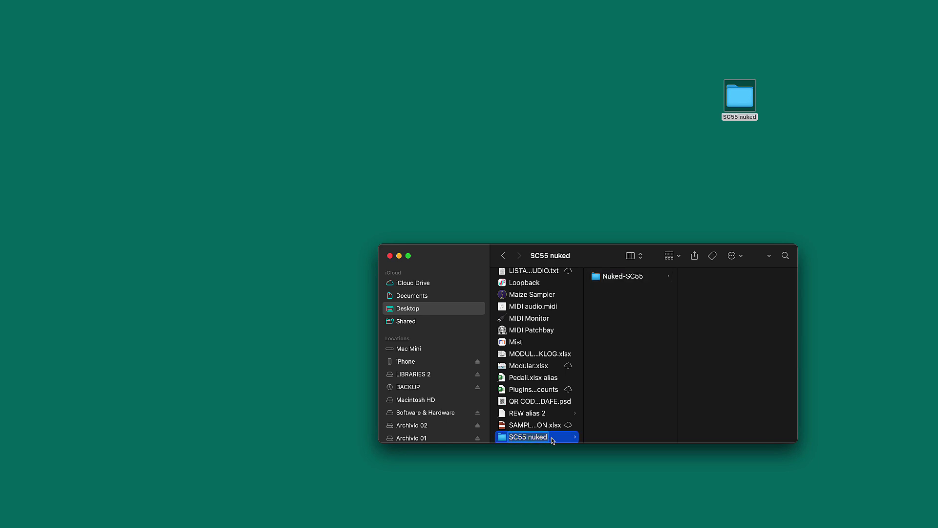
click(611, 277)
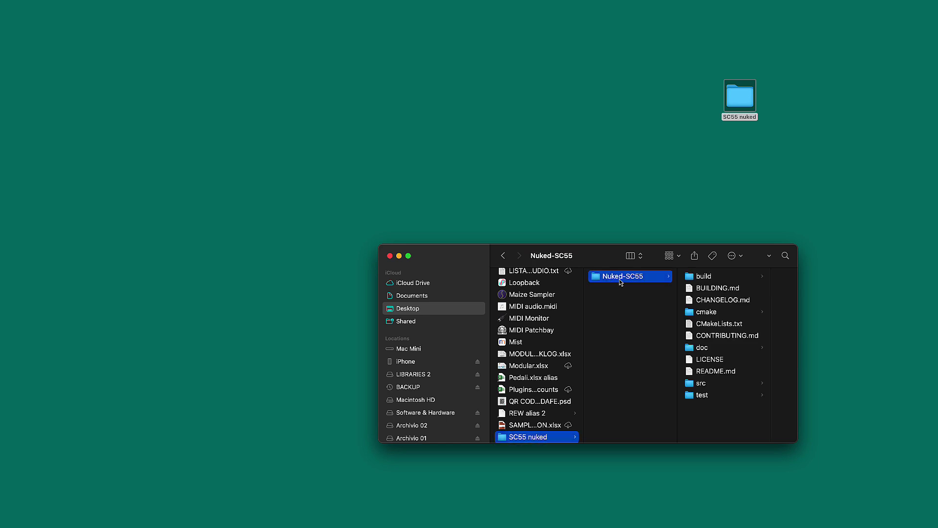
click(707, 278)
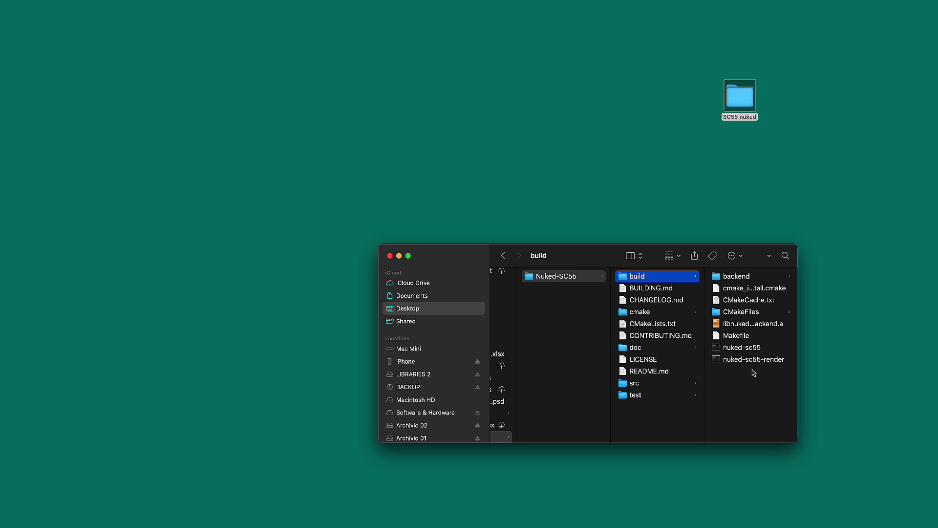
click(719, 351)
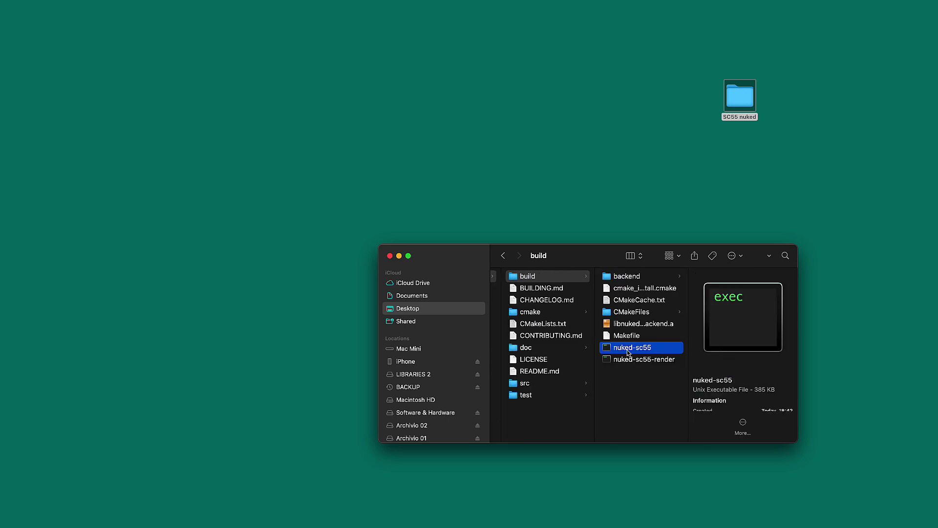
double_click(616, 352)
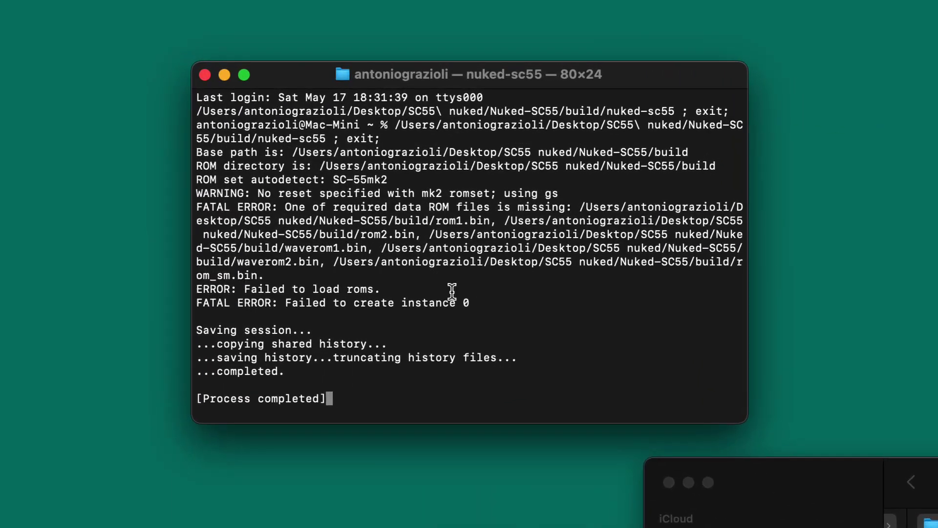
Step: Highlight the 'Failed to load roms' errors and close the failed nuked-sc55 Terminal window
drag(494, 303, 205, 291)
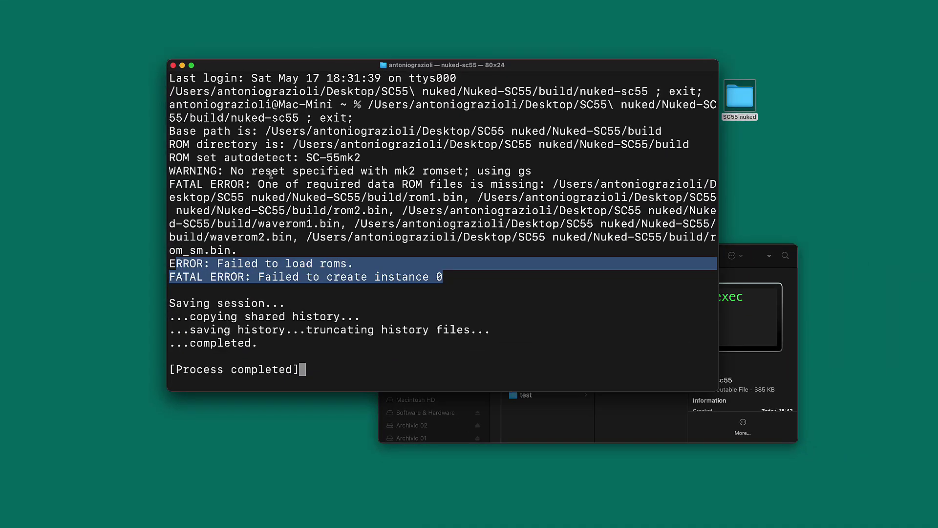
click(172, 66)
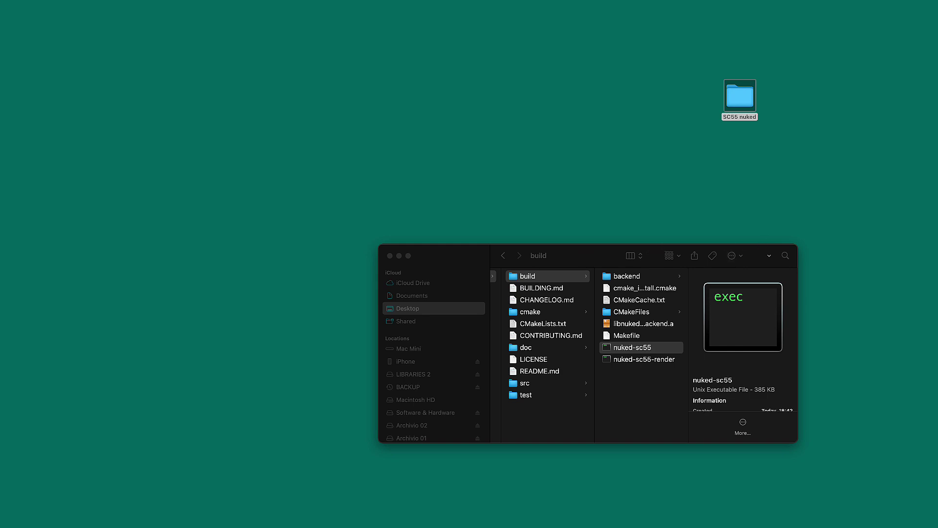
Step: Drag rom_sm.bin, rom1.bin, rom2.bin, waverom1.bin and waverom2.bin from SC-55mk2-v1.01 into build, then close that window
drag(937, 34, 206, 41)
scroll(303, 141, left, 5)
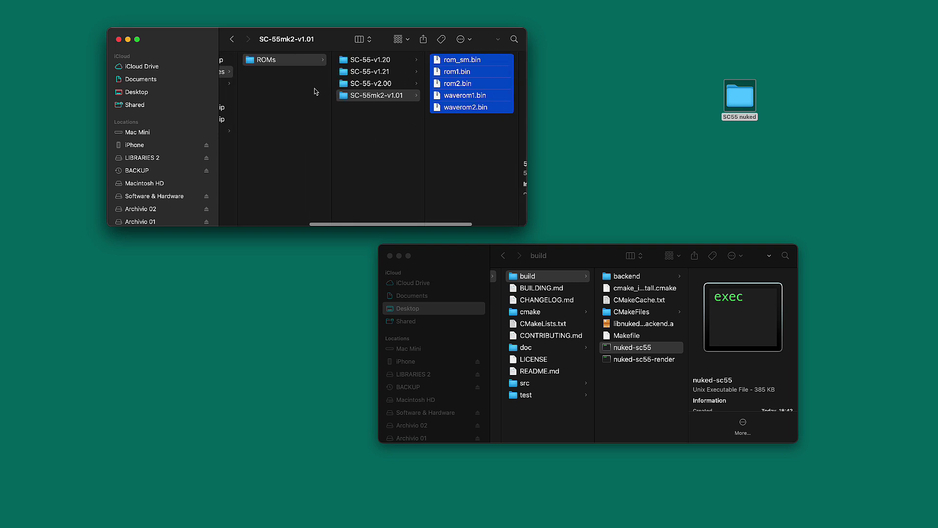
click(275, 63)
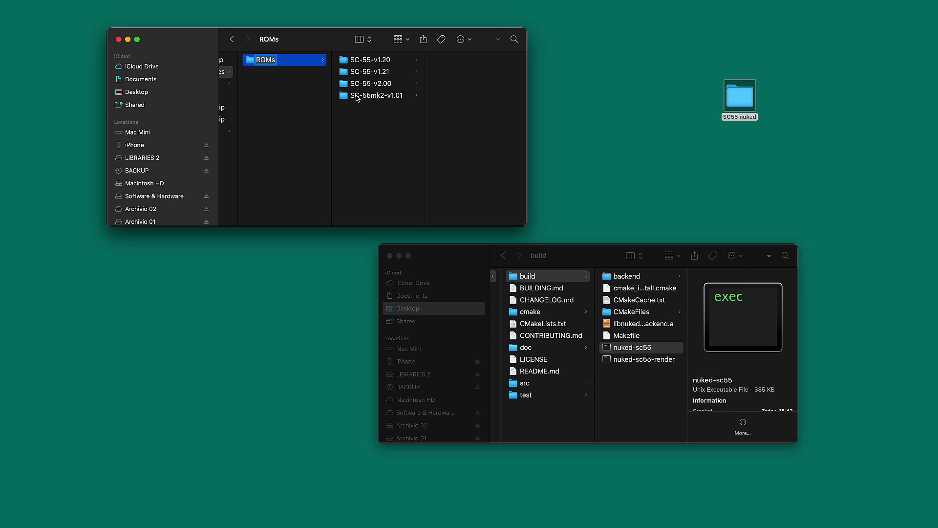
click(356, 97)
drag(497, 134, 447, 65)
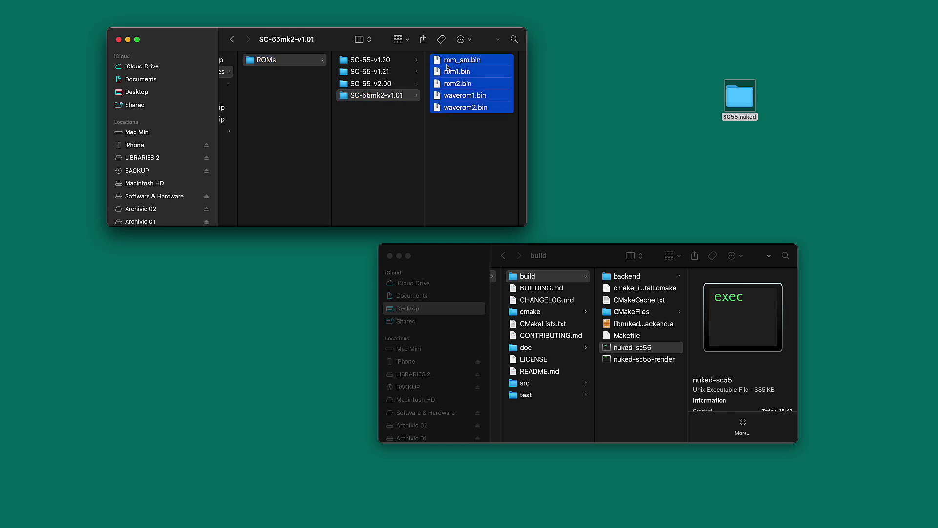
drag(350, 99, 648, 395)
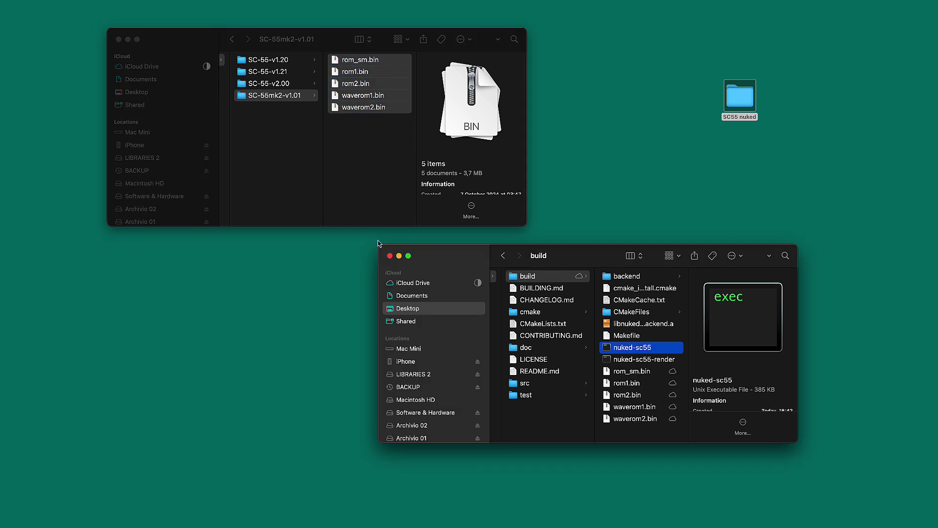
click(118, 40)
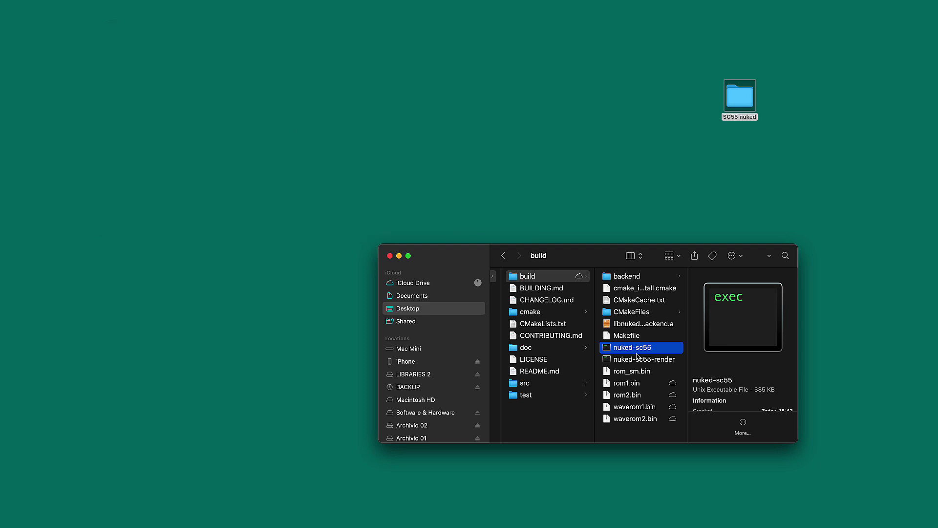
Step: Relaunch nuked-sc55 with the ROMs in place, closing the build folder window and hiding Terminal
double_click(608, 350)
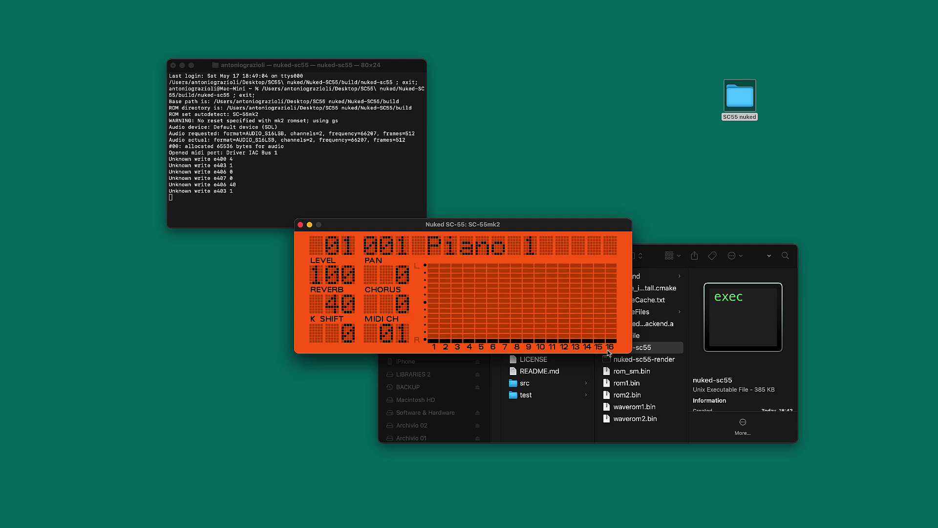
click(660, 261)
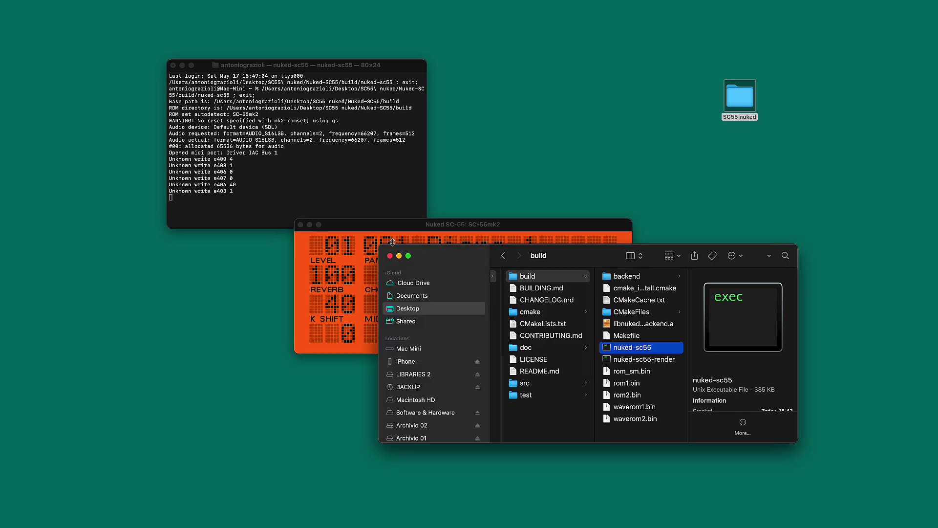
click(388, 254)
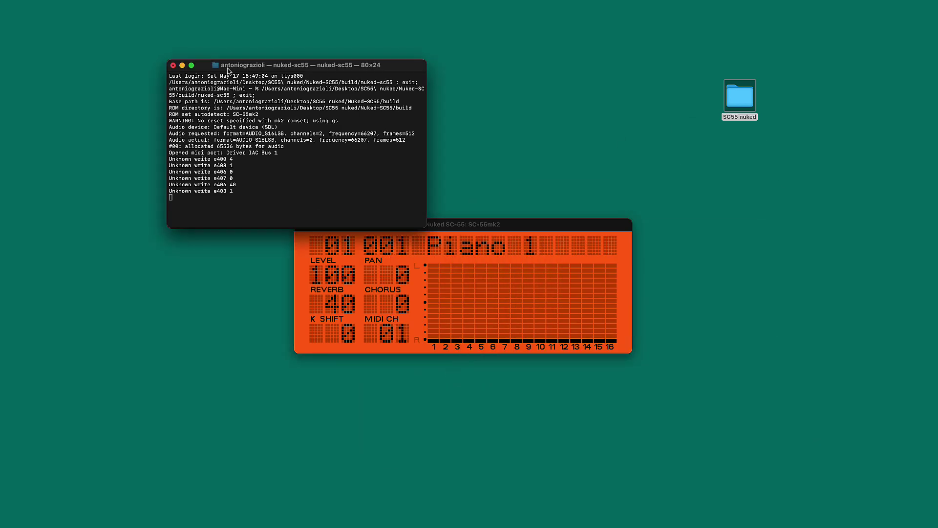
key(super+h)
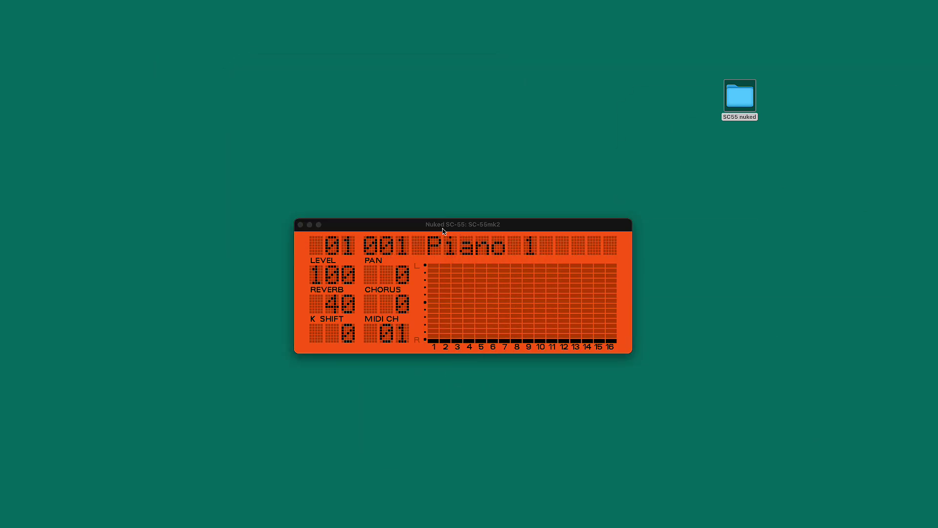
Step: Move the SC-55mk2 window higher and bring the MIDI Patchbay routing window over it
drag(443, 228, 443, 167)
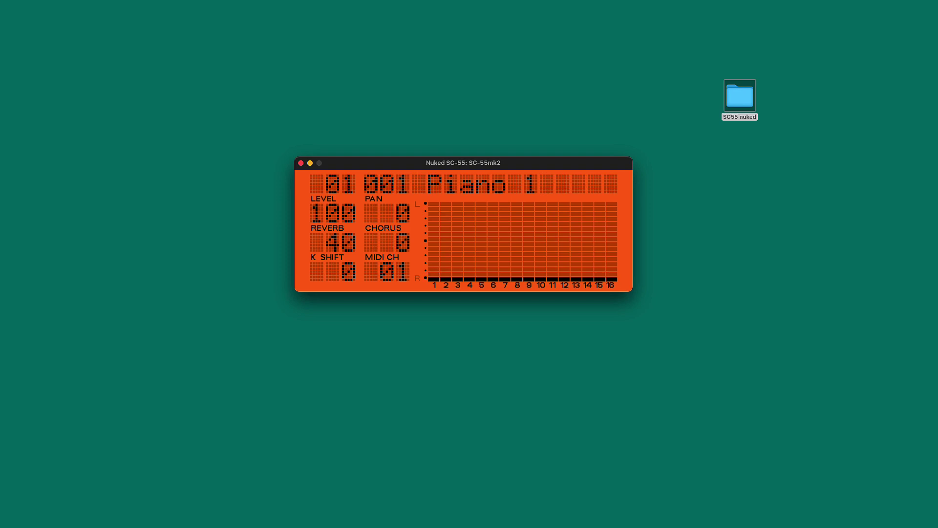
click(542, 297)
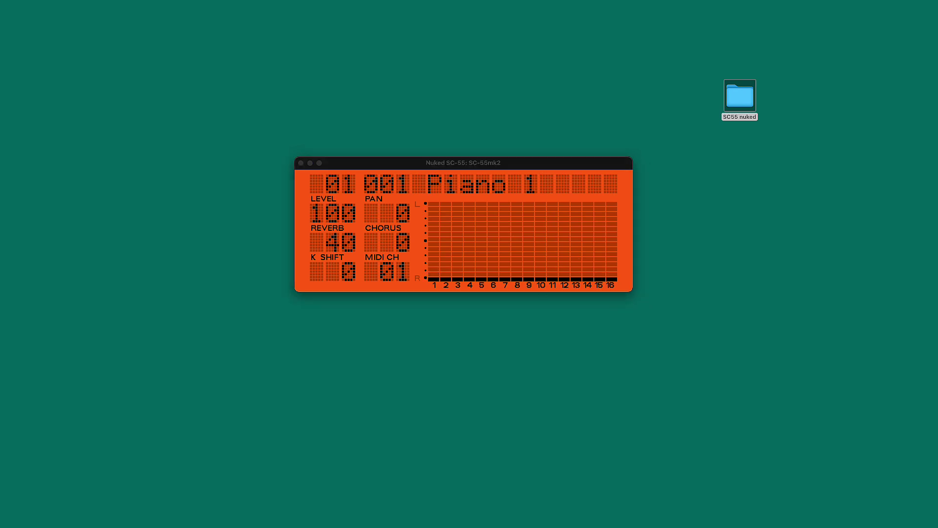
drag(937, 151, 423, 285)
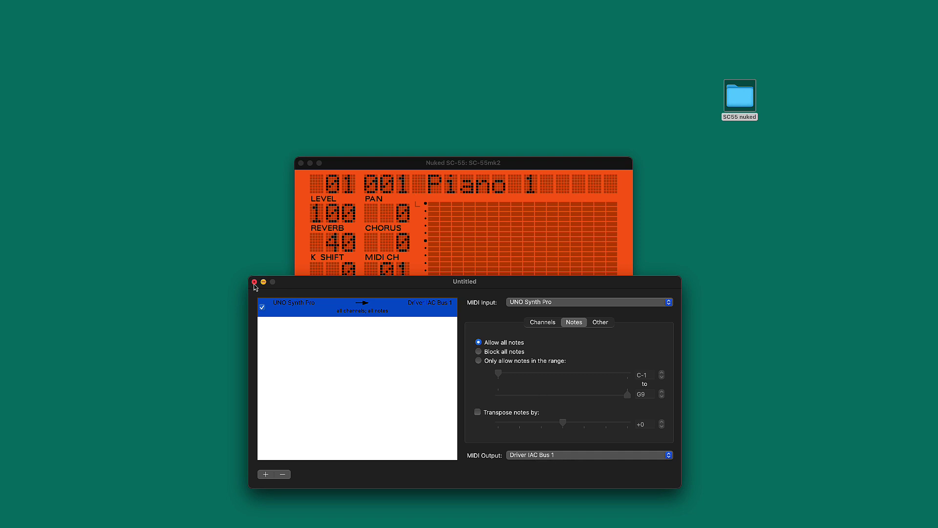
Step: Place the MIDI Patchbay window below the emulator and remap all messages to MIDI channel 2
key(super+w)
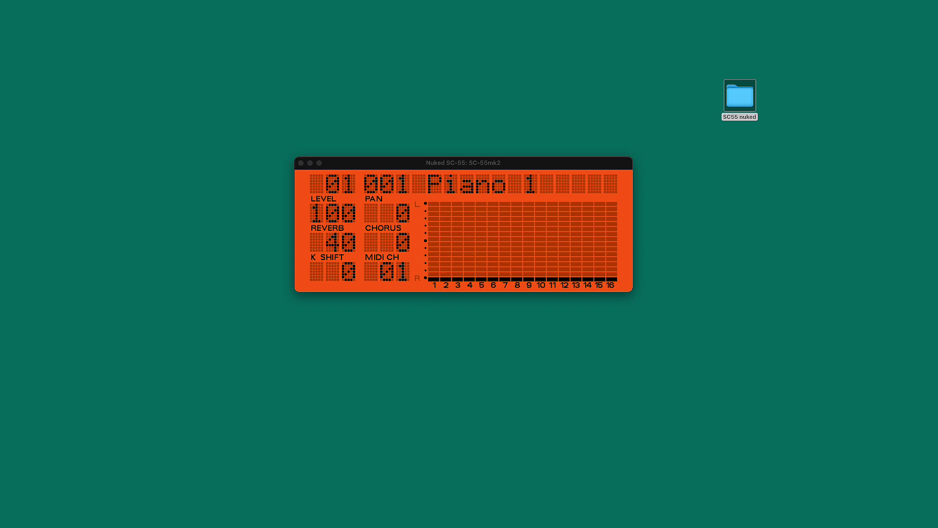
drag(937, 244, 508, 316)
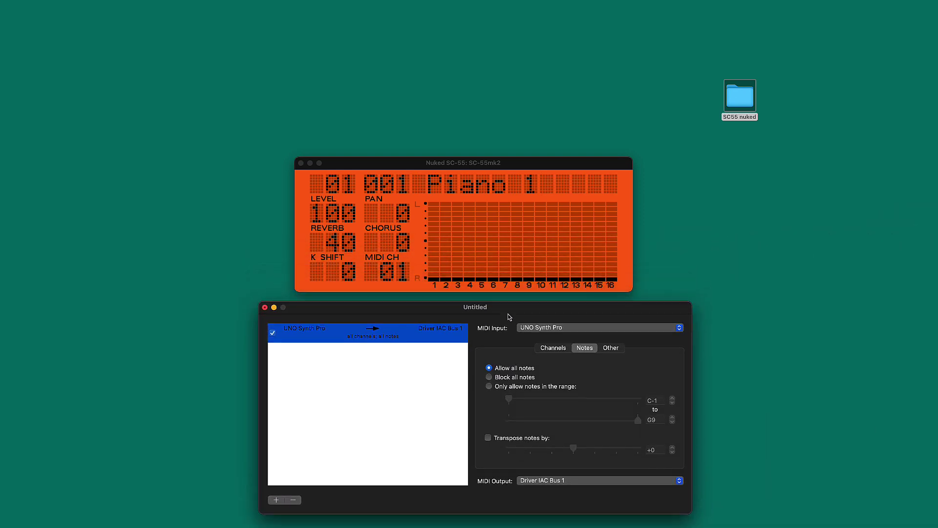
click(553, 347)
click(491, 414)
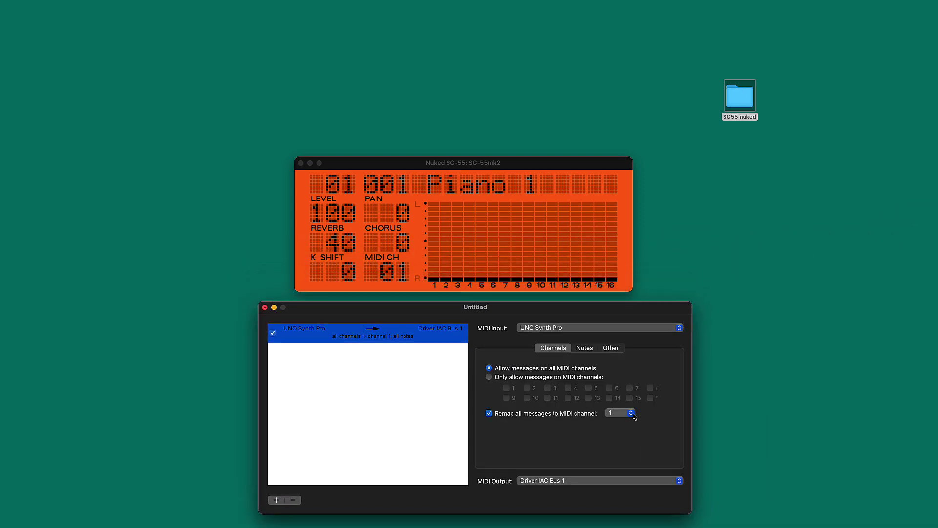
click(629, 414)
click(618, 424)
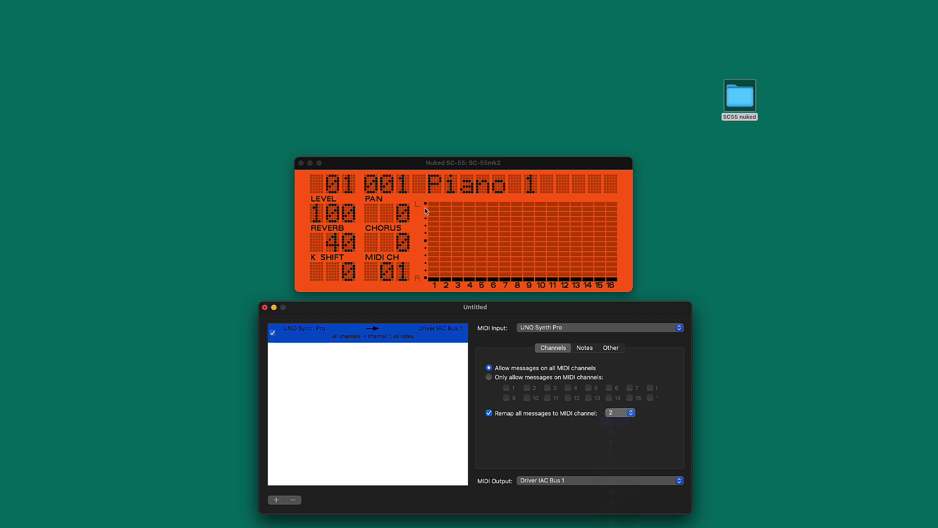
Step: With the emulator in front, change the remap channel to 3, then finally to 7
click(417, 168)
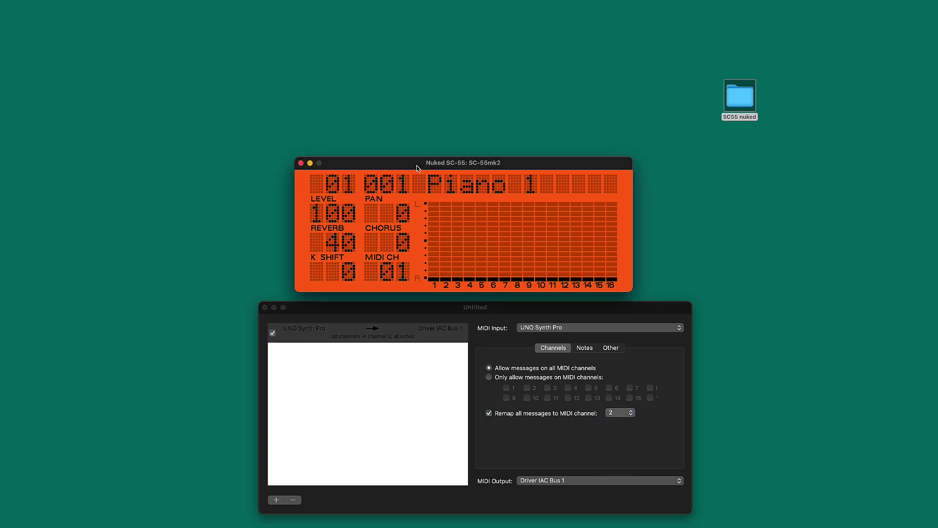
click(627, 413)
click(622, 427)
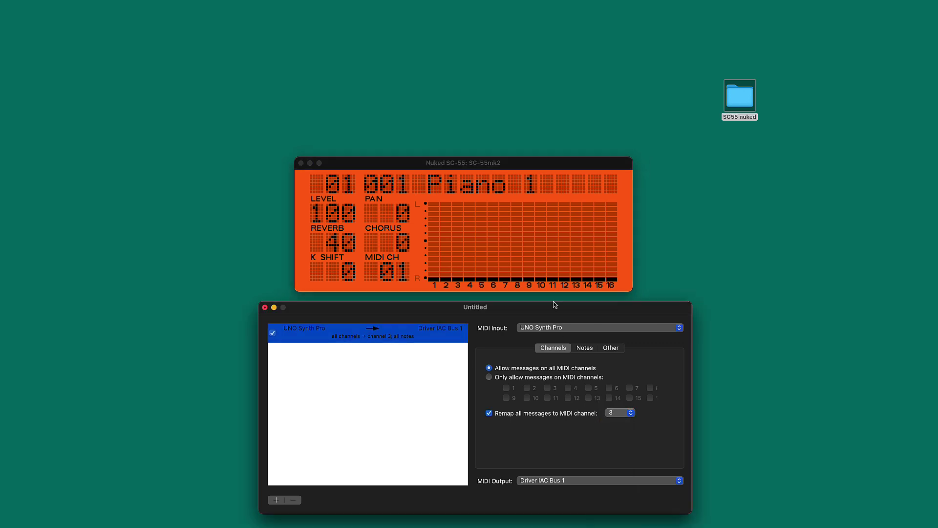
click(630, 414)
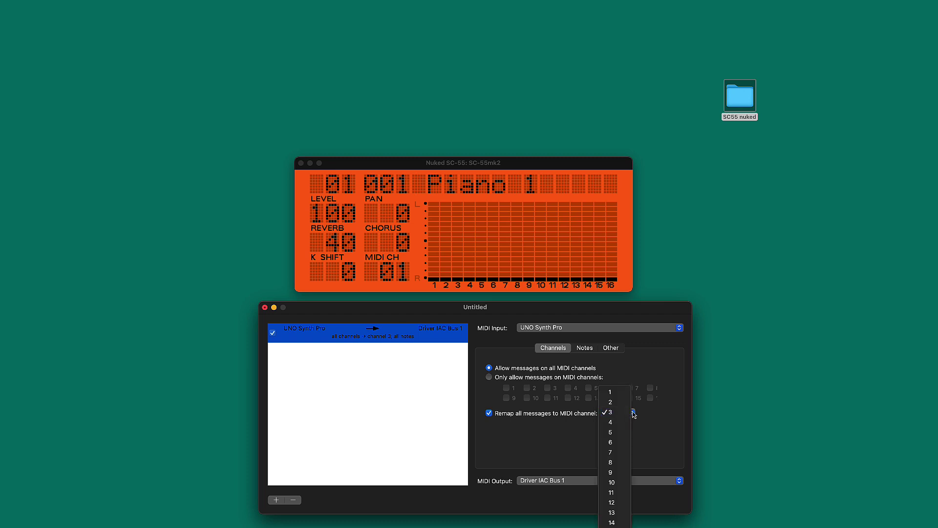
click(618, 450)
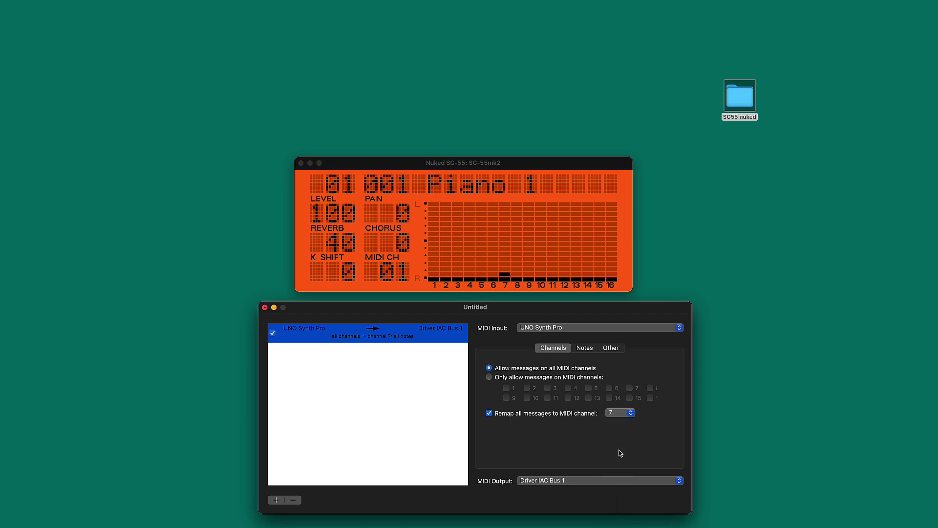